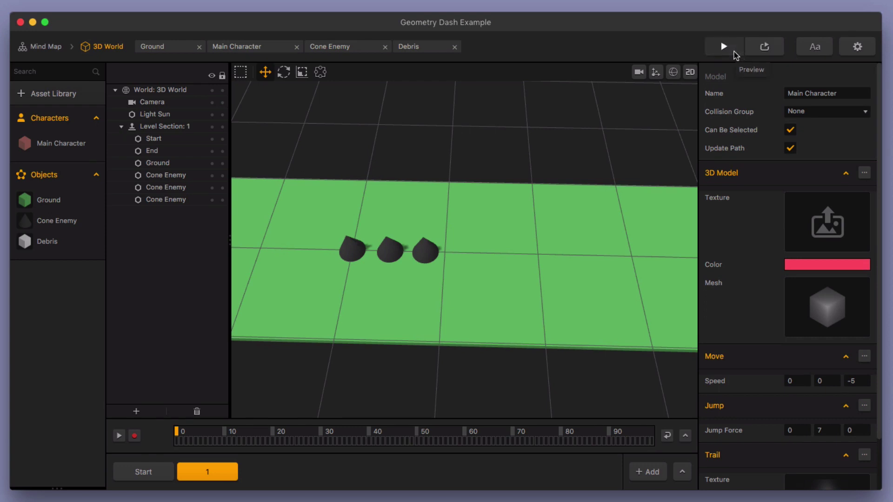
# Step: Preview the game to check the trail behind the cube, and close the preview
pyautogui.click(734, 54)
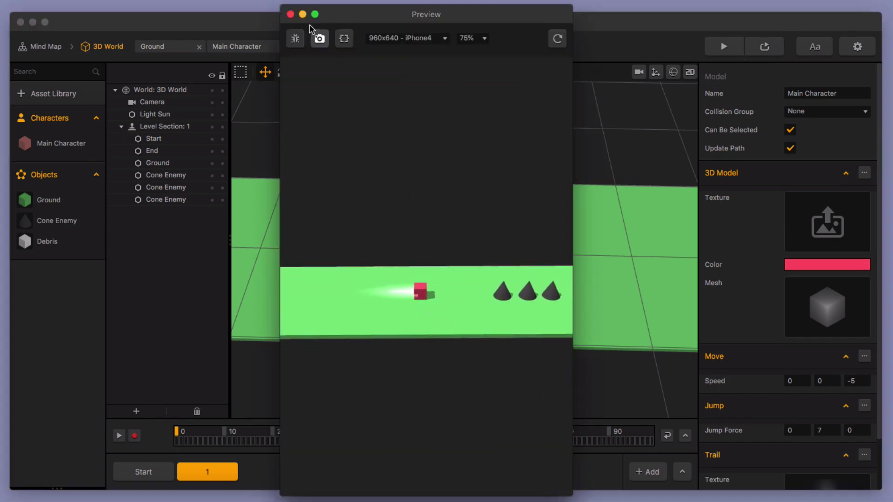
pyautogui.click(291, 15)
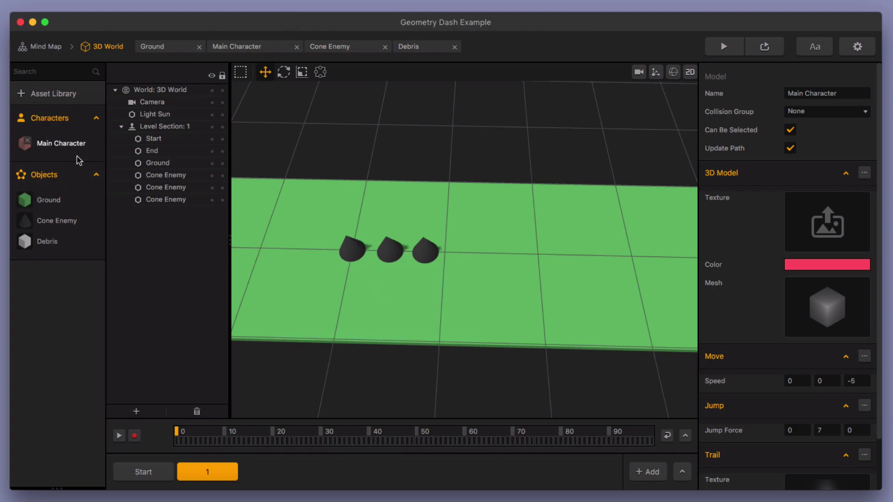
# Step: Open the Main Character's node graph and set the Trail node's width to 30
pyautogui.doubleClick(66, 144)
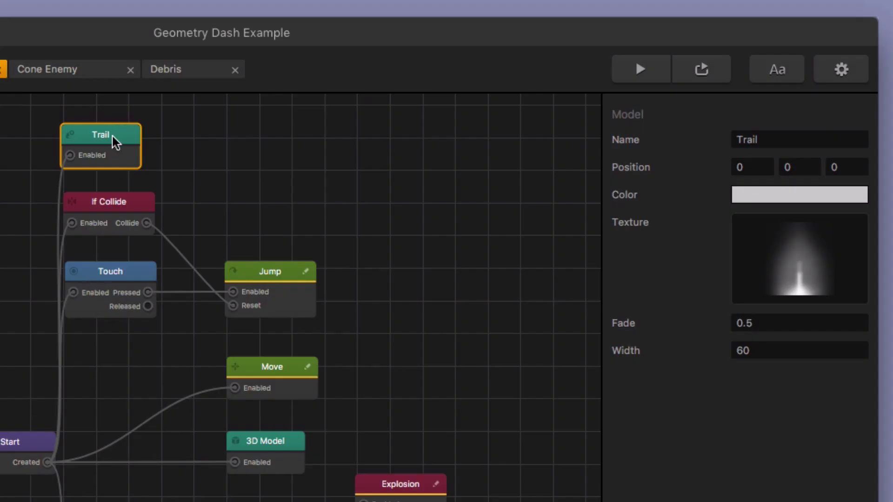
pyautogui.click(790, 350)
pyautogui.doubleClick(790, 350)
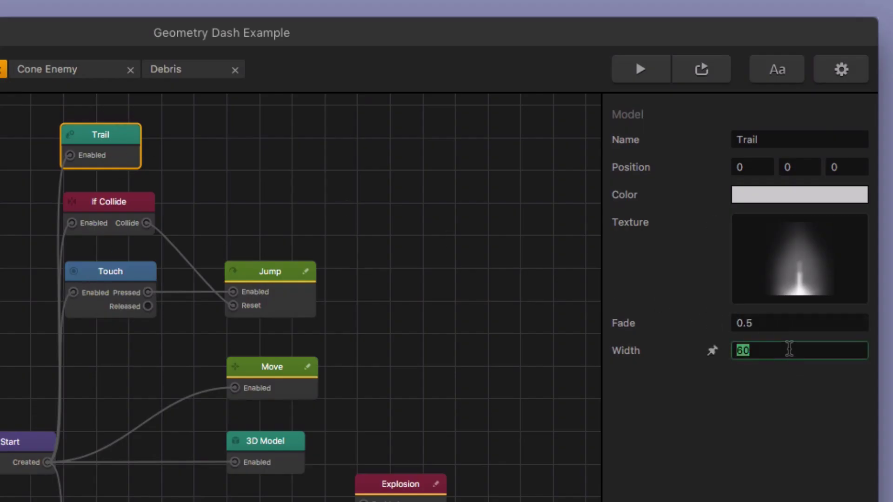
pyautogui.write('30')
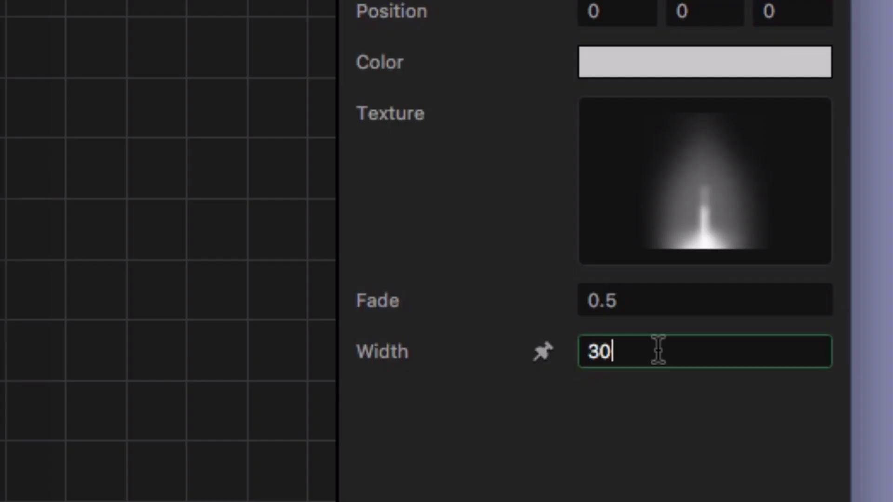
pyautogui.press('Return')
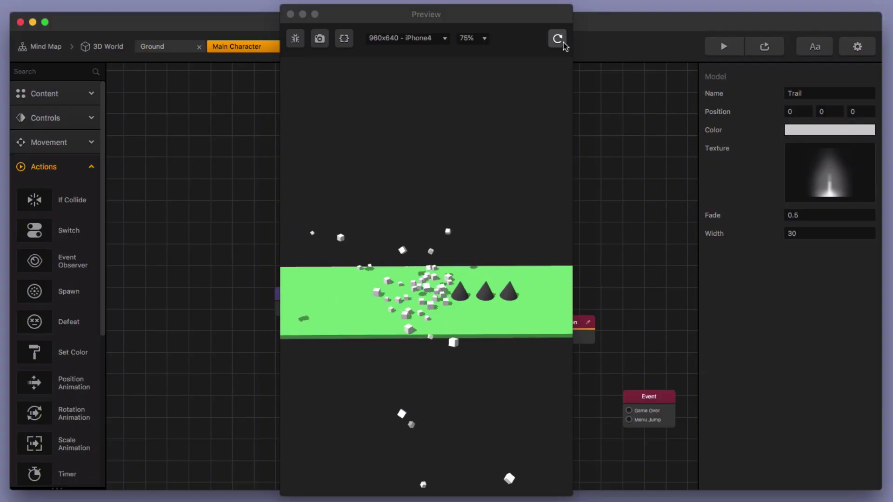
# Step: Restart the game preview and make the cube jump over the cones to check the trail
pyautogui.click(562, 41)
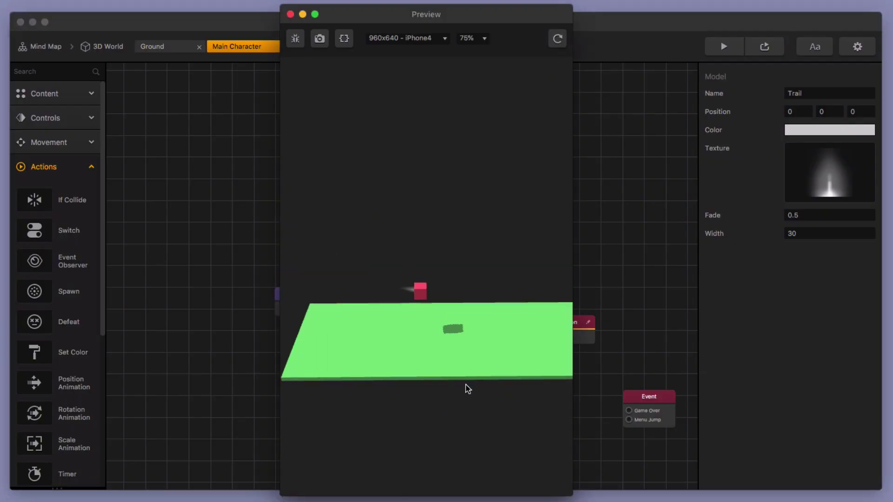
pyautogui.click(435, 302)
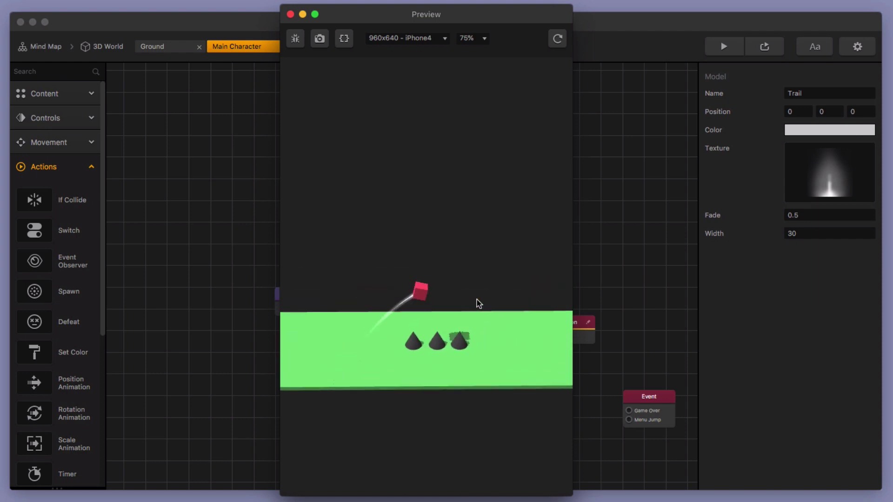
pyautogui.click(421, 300)
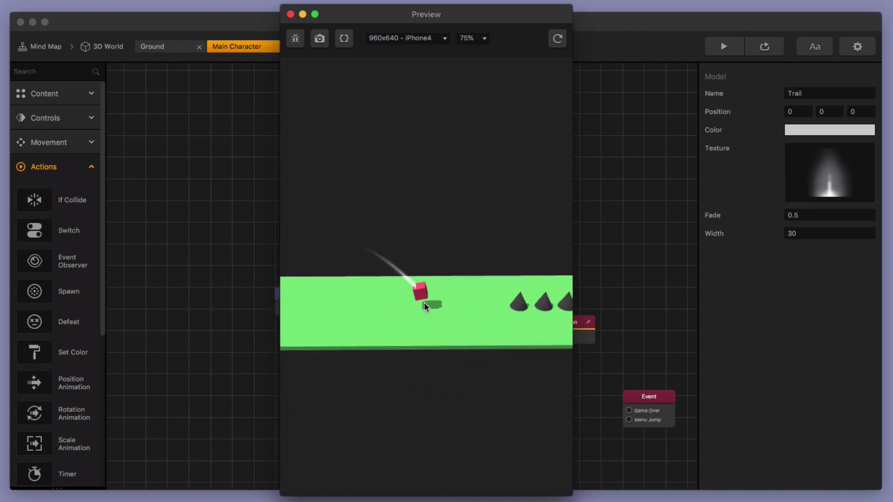
# Step: Set the Trail node's width to 25 and restart the game preview
pyautogui.click(831, 234)
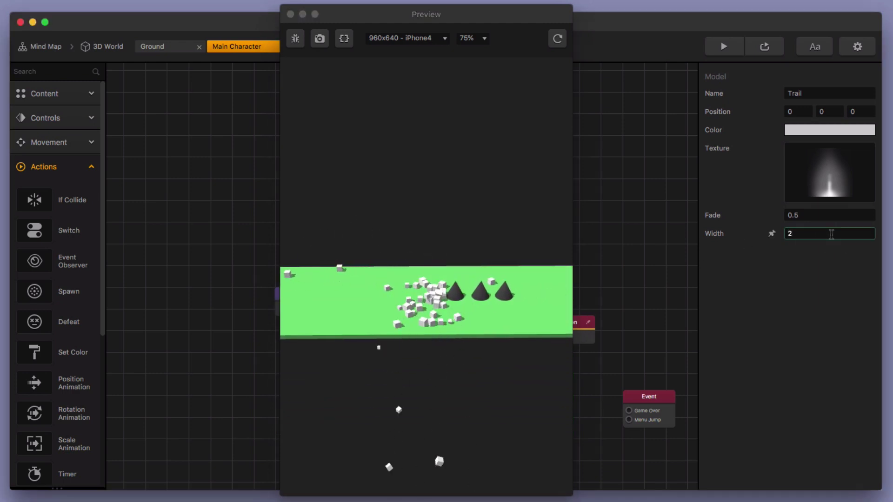
pyautogui.write('25')
pyautogui.click(557, 38)
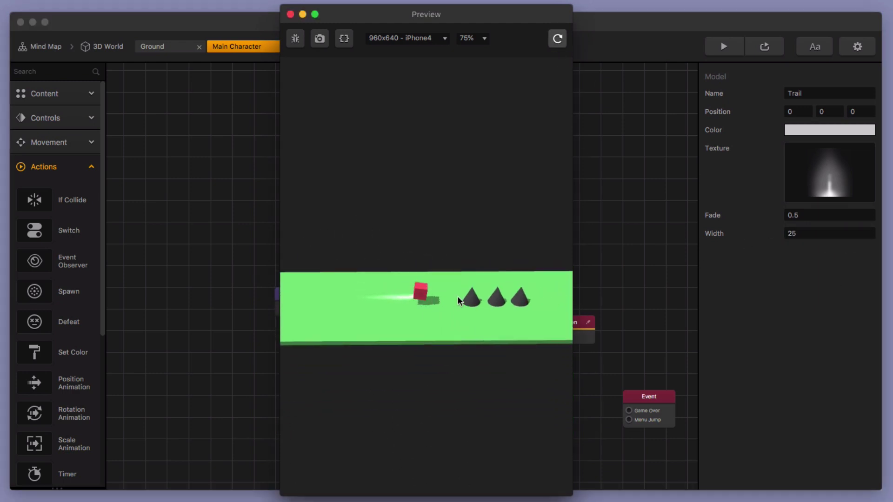
# Step: Playtest the narrower trail by jumping the cube over the cones, and close the preview
pyautogui.click(430, 307)
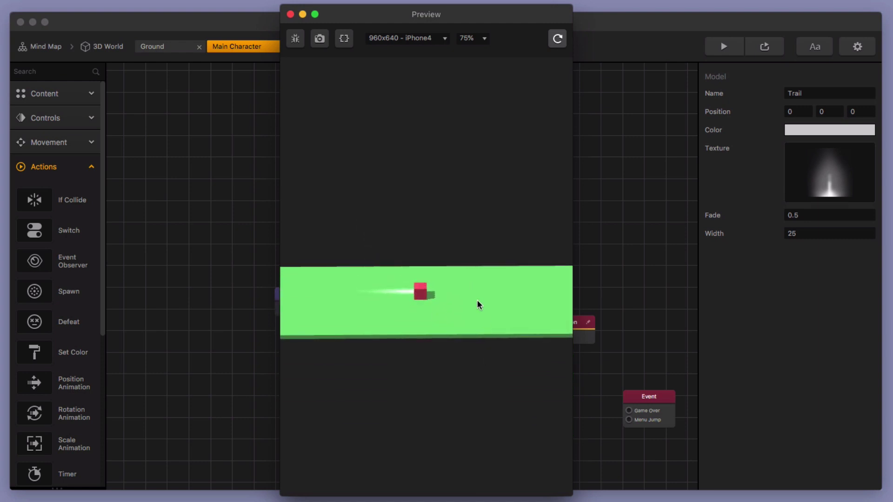
pyautogui.click(427, 293)
pyautogui.click(484, 306)
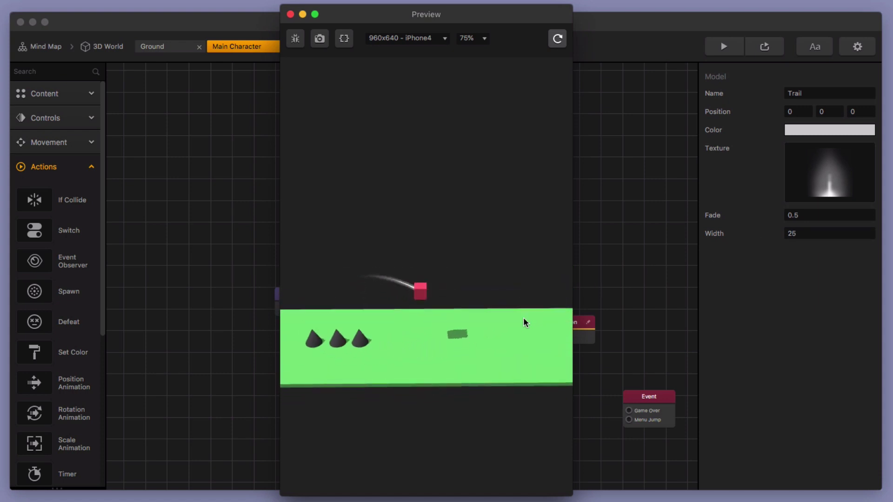
pyautogui.click(290, 15)
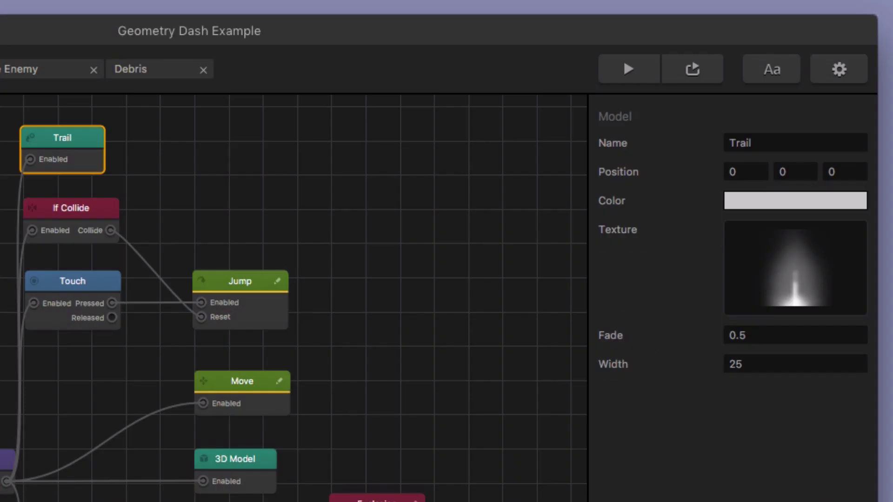
# Step: Set the Explosion node's debris total to 20
pyautogui.click(547, 332)
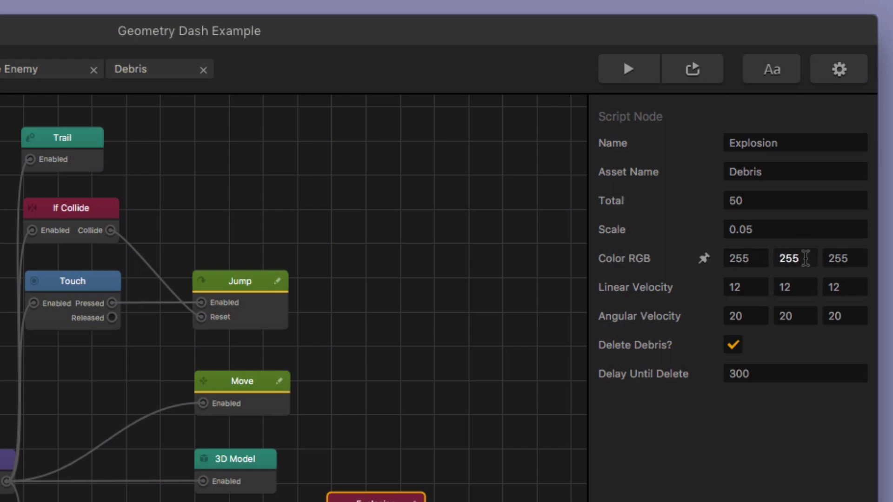
pyautogui.doubleClick(761, 200)
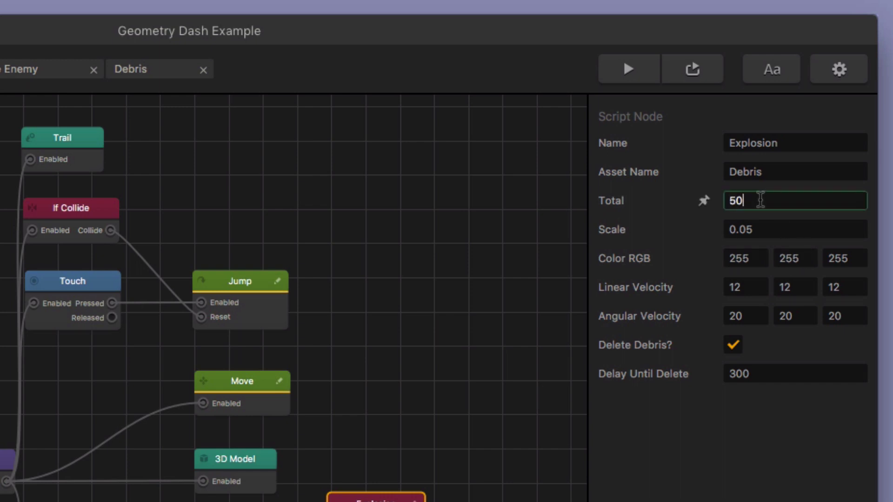
pyautogui.press('BackSpace')
pyautogui.write('20')
pyautogui.press('Return')
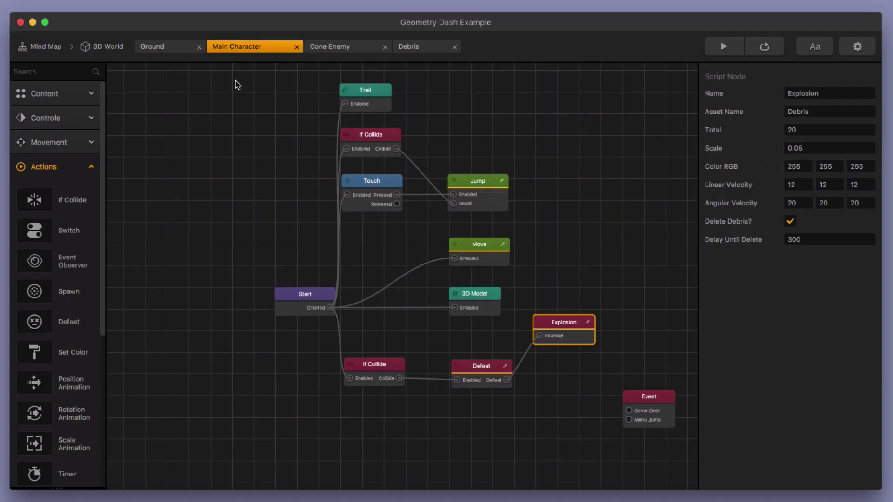
# Step: Look up the RGB values of the Main Character's 3D model color in the 3D World
pyautogui.click(120, 48)
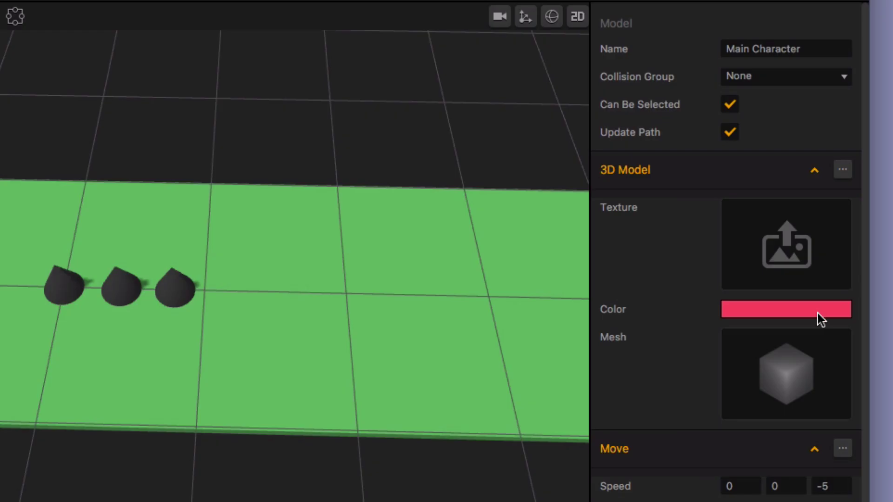
pyautogui.click(848, 266)
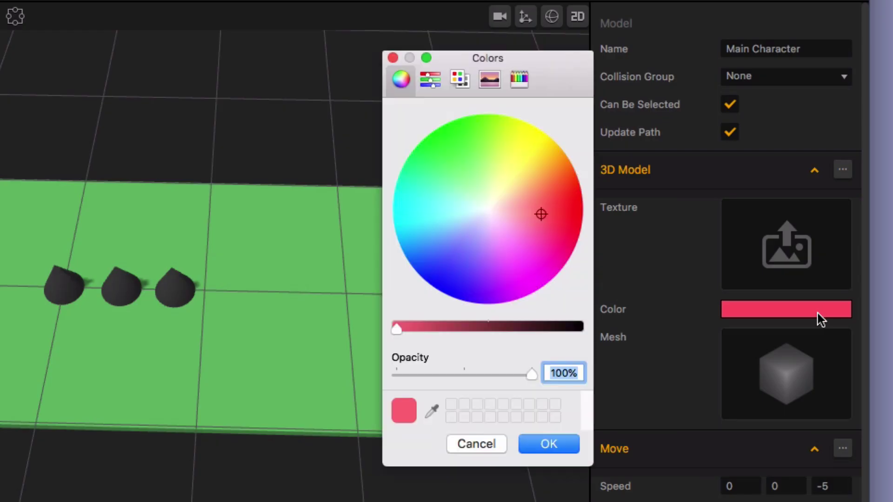
pyautogui.click(434, 79)
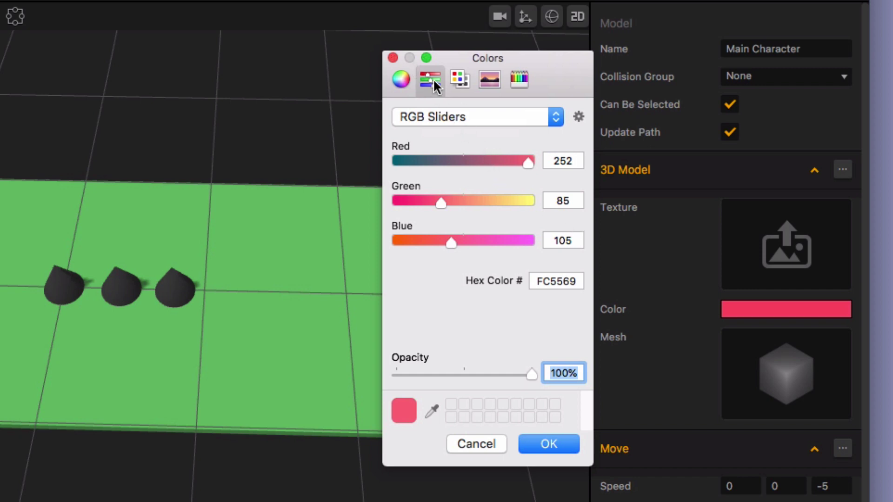
pyautogui.click(393, 57)
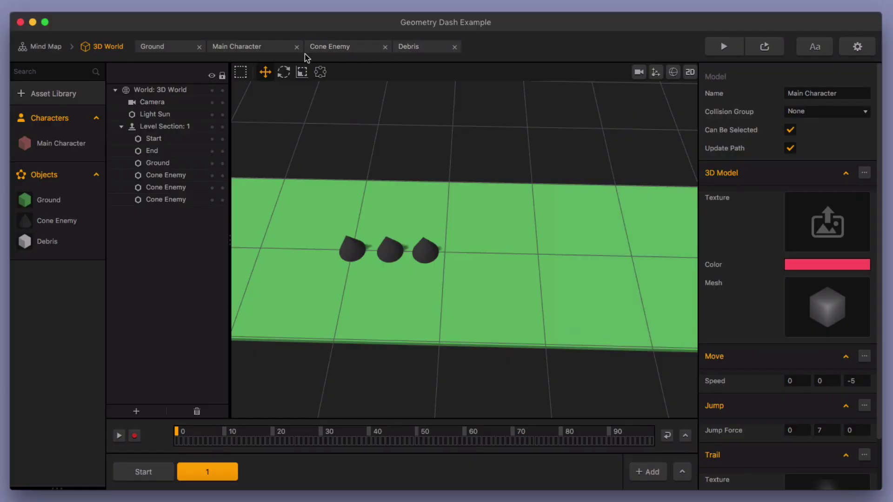
# Step: Set the Explosion node's Color RGB to 252, 85, 105 in the Main Character graph and save the project
pyautogui.click(274, 51)
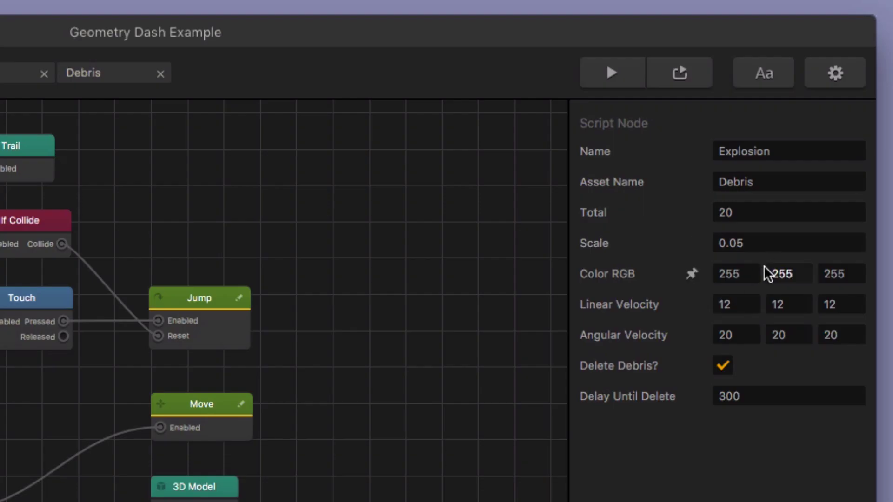
pyautogui.click(809, 166)
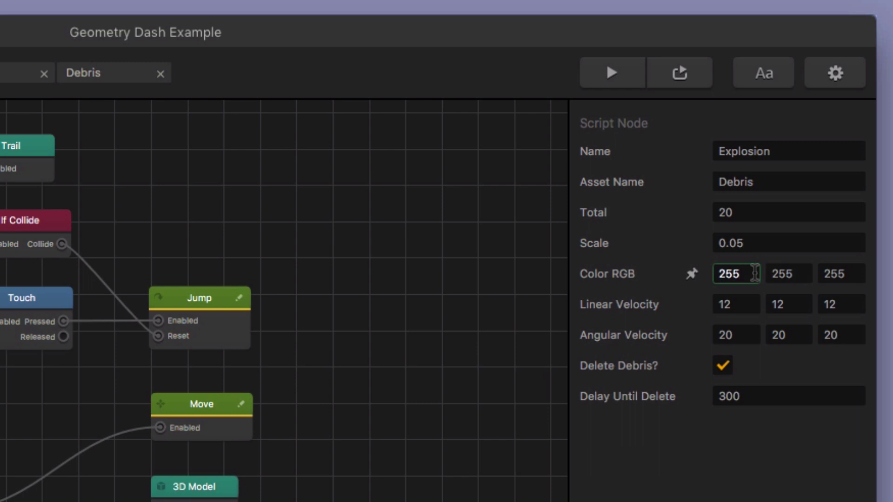
pyautogui.write('2')
pyautogui.press('Tab')
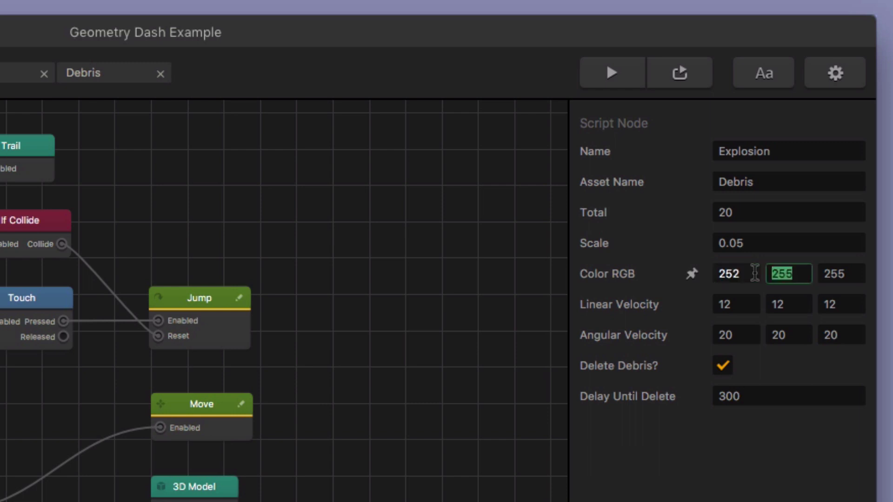
pyautogui.write('85')
pyautogui.press('Tab')
pyautogui.write('10')
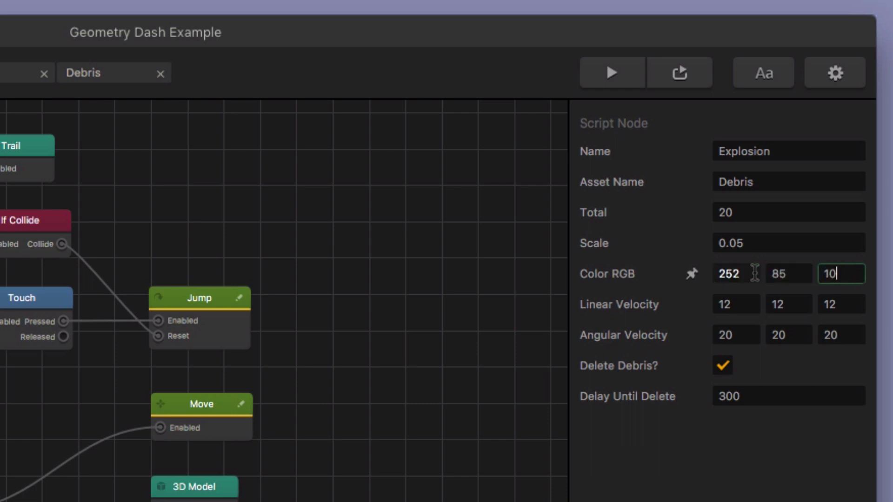
pyautogui.write('5')
pyautogui.press('super+s')
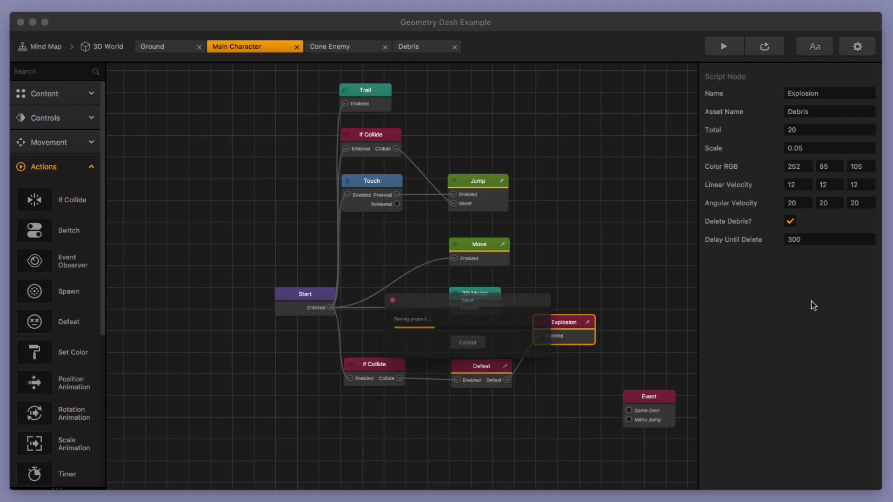
# Step: Run the game preview twice to check the recolored explosion and what follows the defeat, closing it each time
pyautogui.click(720, 46)
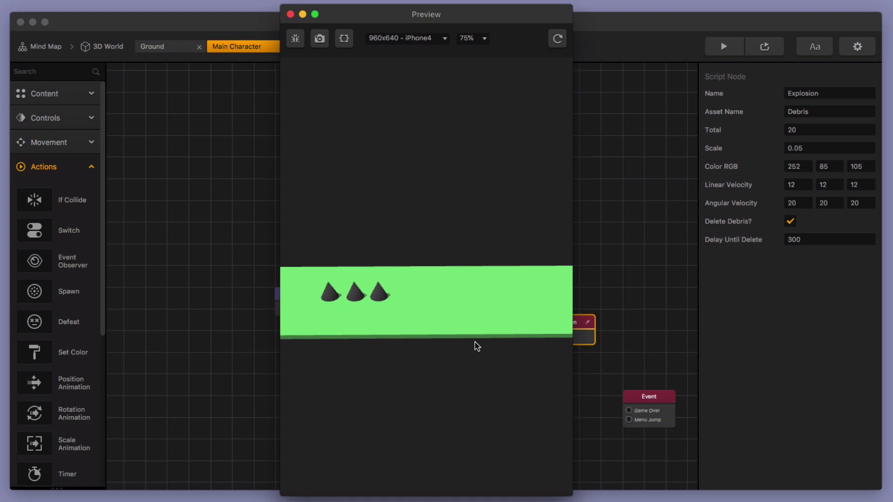
pyautogui.click(291, 15)
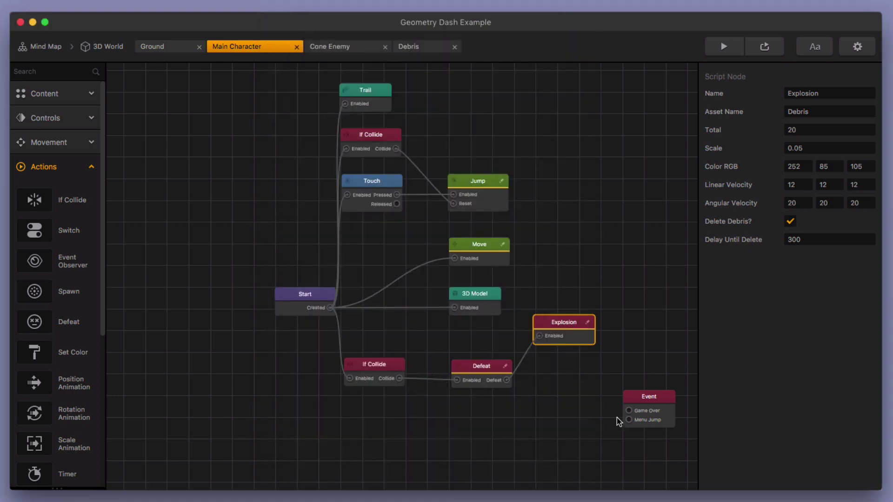
pyautogui.click(724, 46)
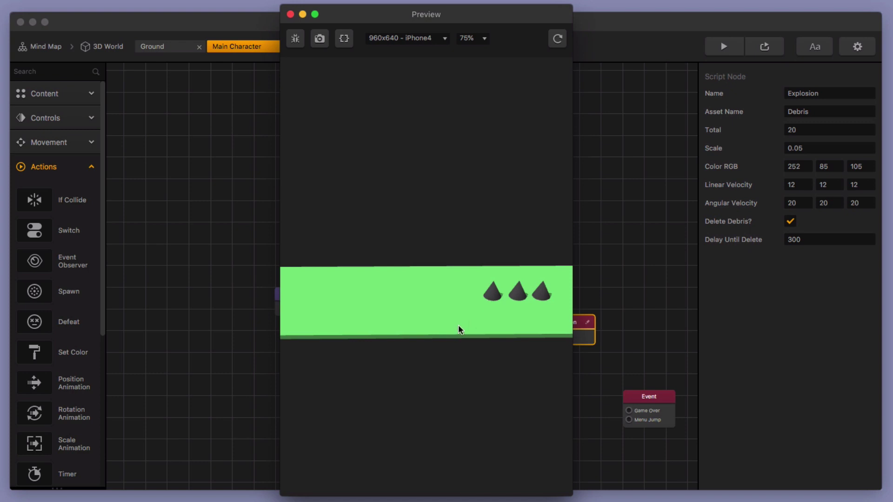
pyautogui.click(290, 15)
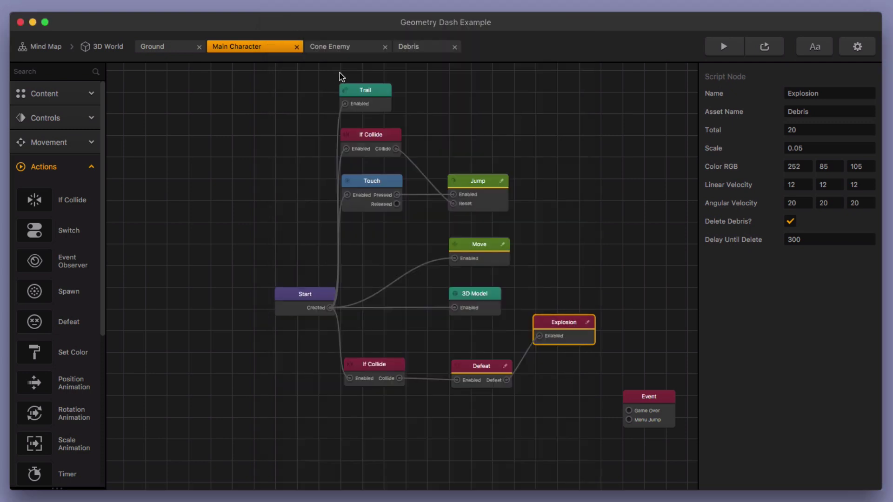
# Step: Add a new UI node to the Mind Map and place it beside the 3D World node
pyautogui.click(108, 48)
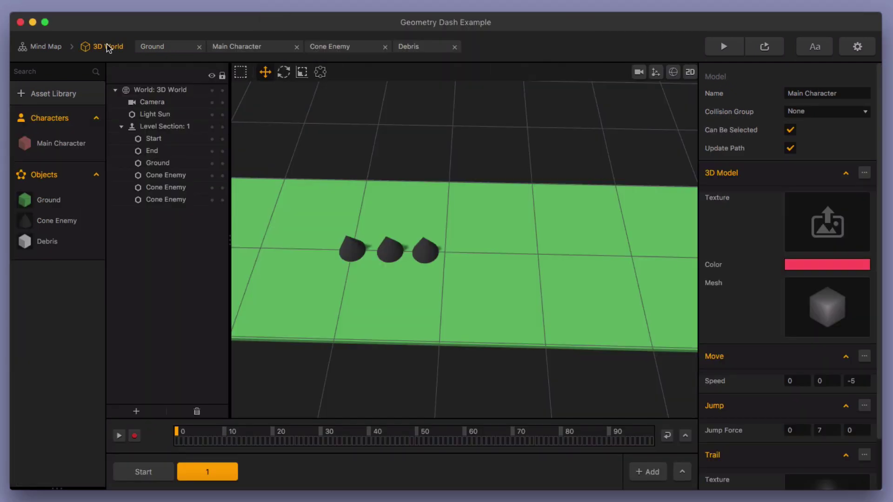
pyautogui.click(44, 48)
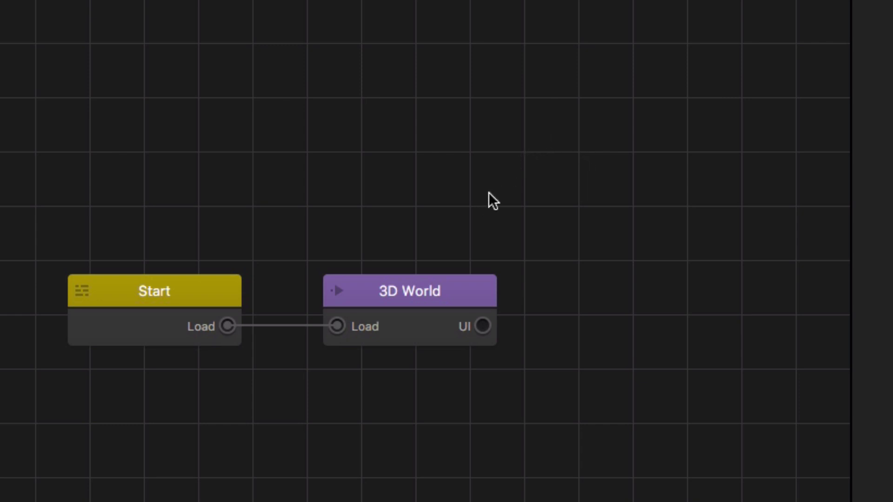
pyautogui.rightClick(515, 183)
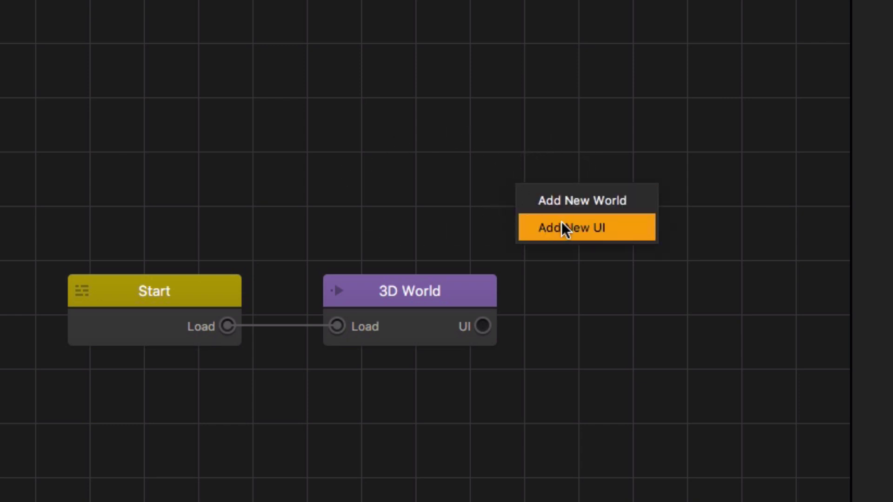
pyautogui.click(611, 235)
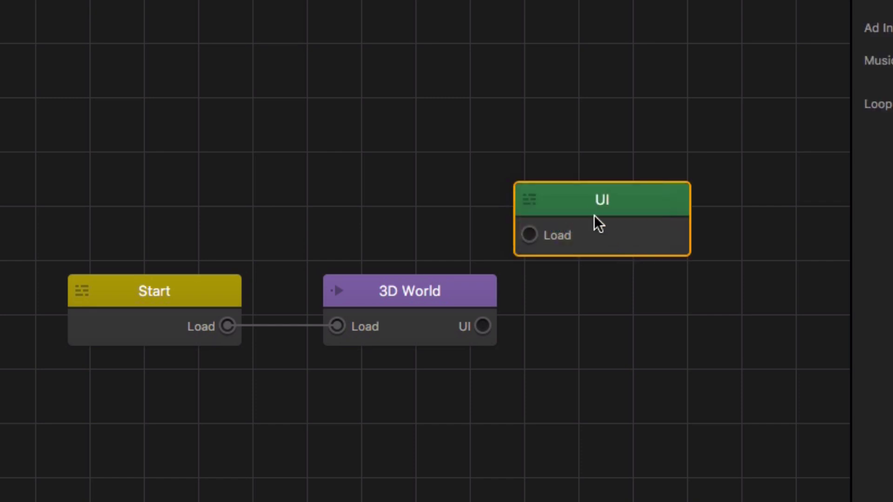
pyautogui.moveTo(594, 223); pyautogui.dragTo(649, 296)
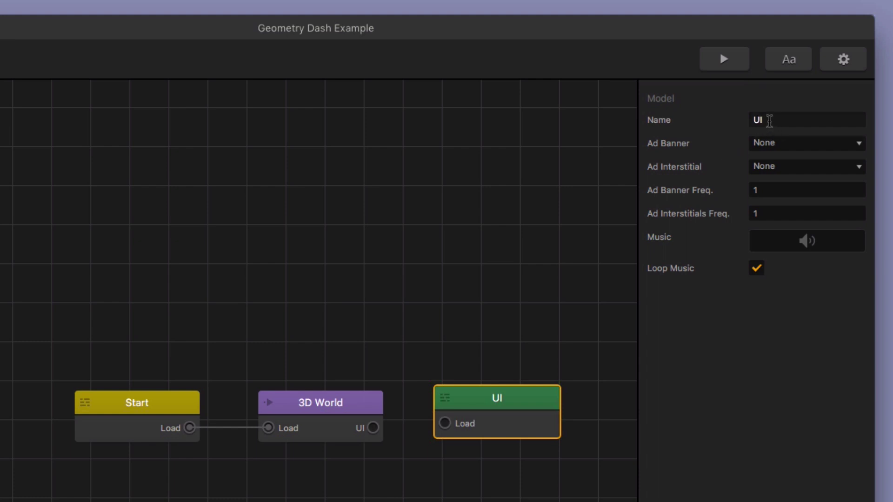
# Step: Rename the new UI node in the Mind Map as 3D World UI
pyautogui.click(754, 120)
pyautogui.write('3D')
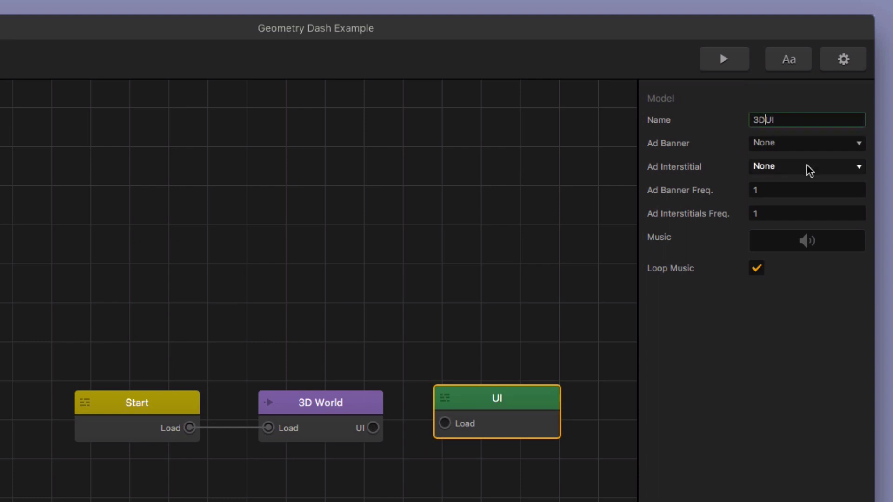
pyautogui.write(' World')
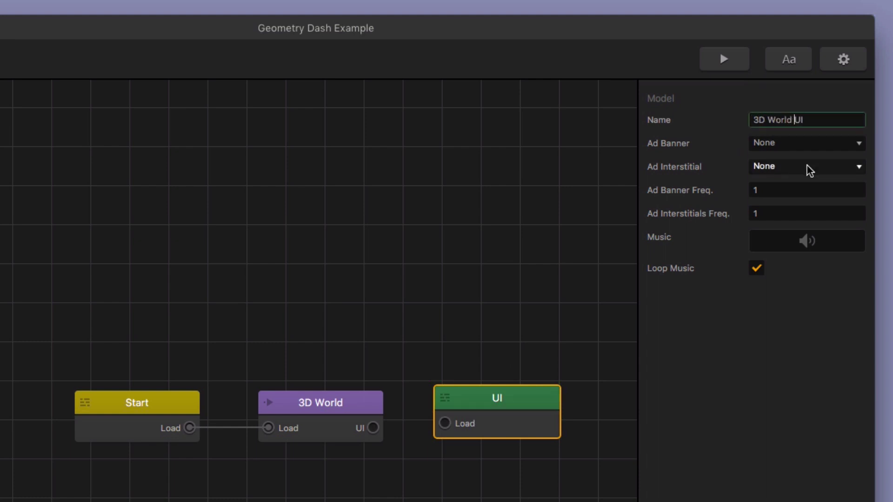
pyautogui.click(758, 341)
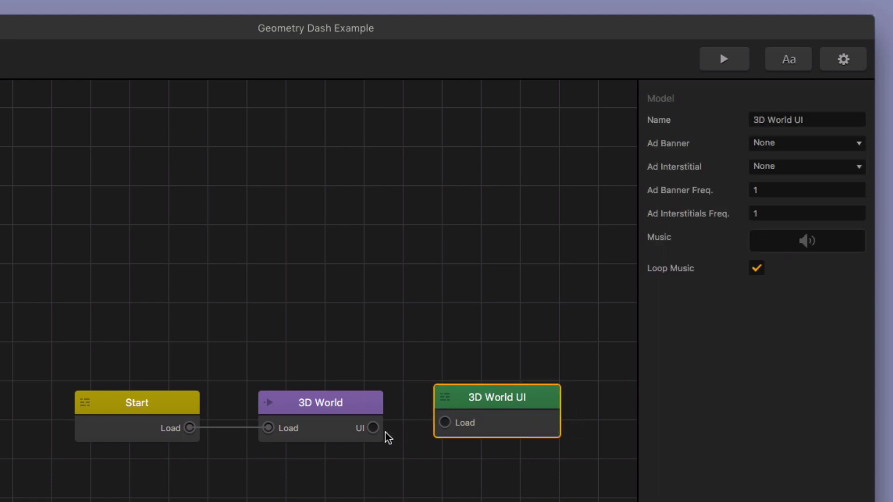
# Step: Connect the 3D World node's UI output to the 3D World UI node's Load input and align the two nodes
pyautogui.moveTo(373, 428); pyautogui.dragTo(444, 424)
pyautogui.click(494, 408)
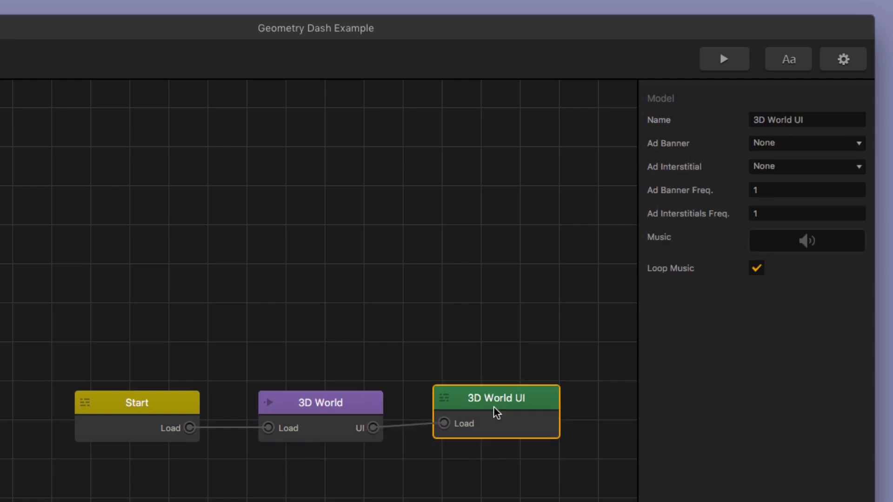
pyautogui.moveTo(493, 408)
pyautogui.mouseDown()
pyautogui.moveTo(480, 412)
pyautogui.moveTo(494, 414)
pyautogui.mouseUp()
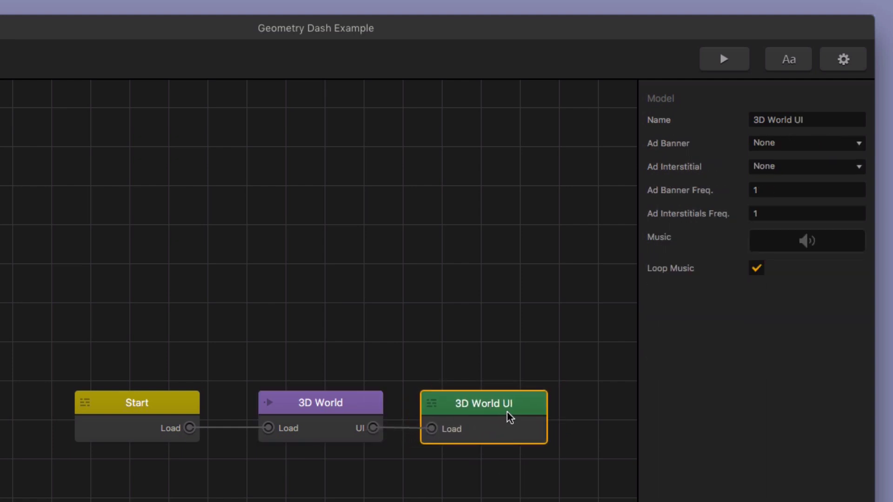
# Step: Open the 3D World UI screen and place an Event Observer near the top centre of its frame
pyautogui.doubleClick(504, 404)
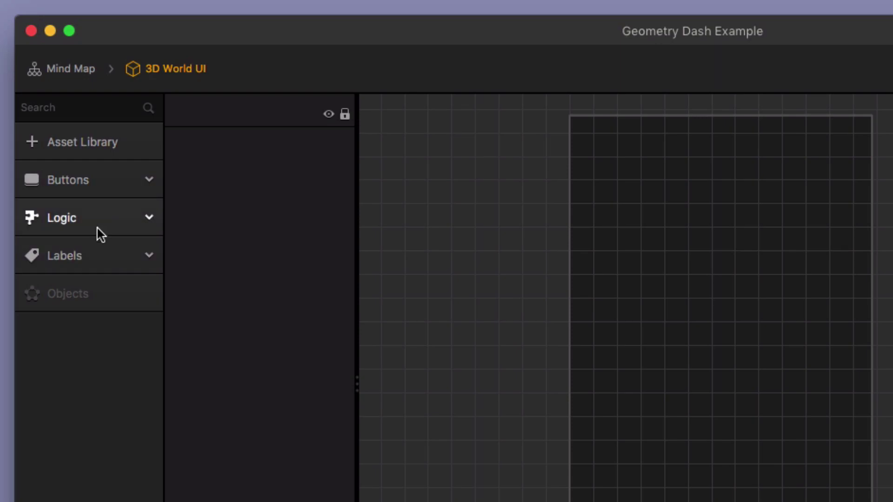
pyautogui.click(97, 227)
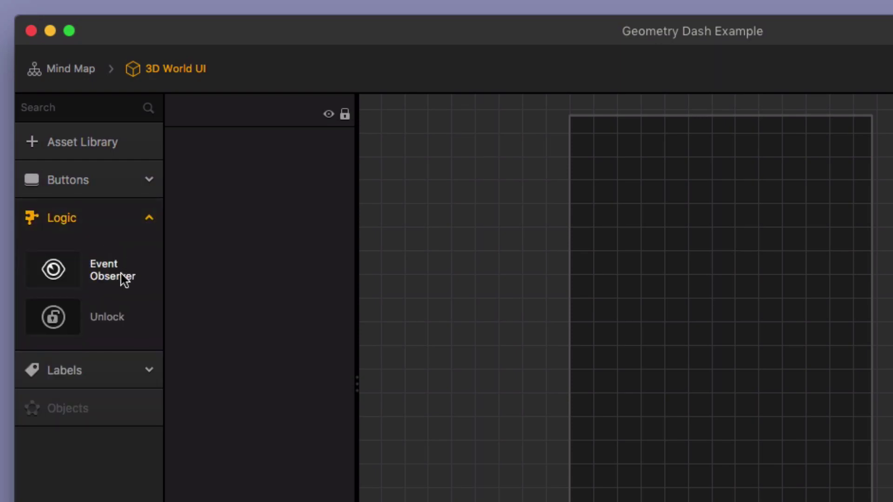
pyautogui.moveTo(122, 279); pyautogui.dragTo(708, 205)
pyautogui.moveTo(456, 134)
pyautogui.mouseDown()
pyautogui.moveTo(467, 145)
pyautogui.moveTo(467, 110)
pyautogui.moveTo(462, 120)
pyautogui.mouseUp()
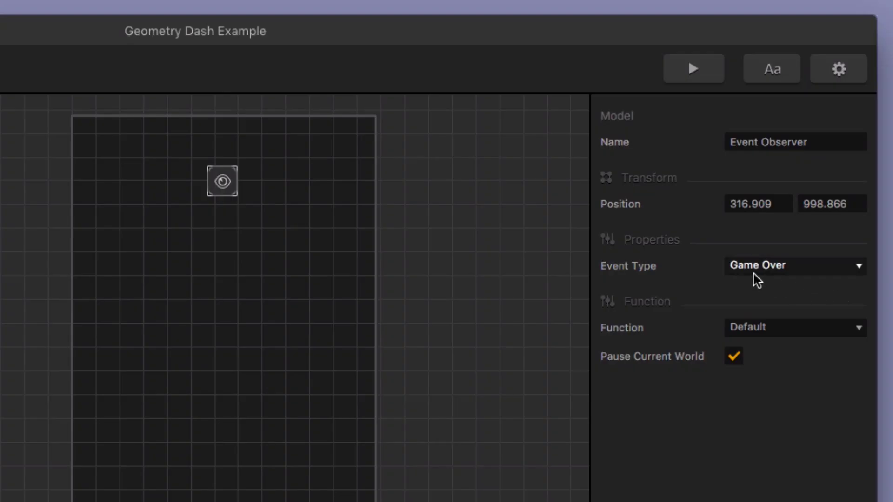
# Step: Rename the Event Observer as Game Over
pyautogui.moveTo(846, 89); pyautogui.dragTo(793, 97)
pyautogui.moveTo(739, 148); pyautogui.dragTo(715, 148)
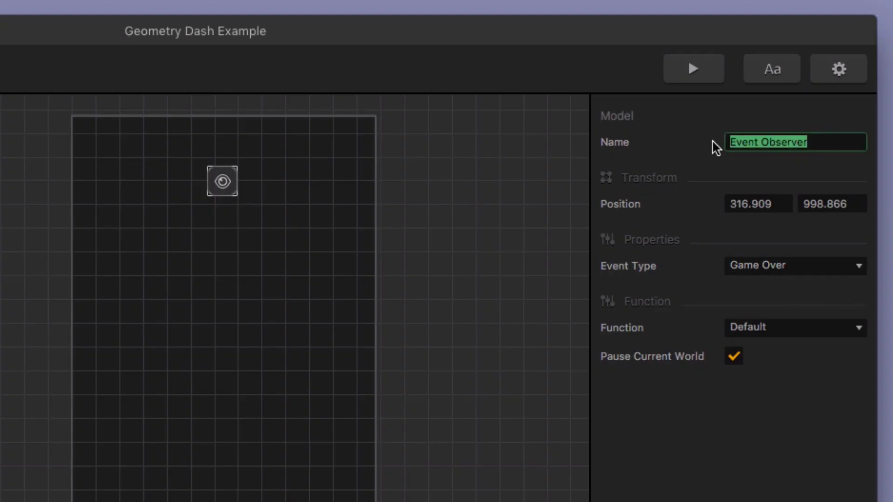
pyautogui.write('Gmme Over')
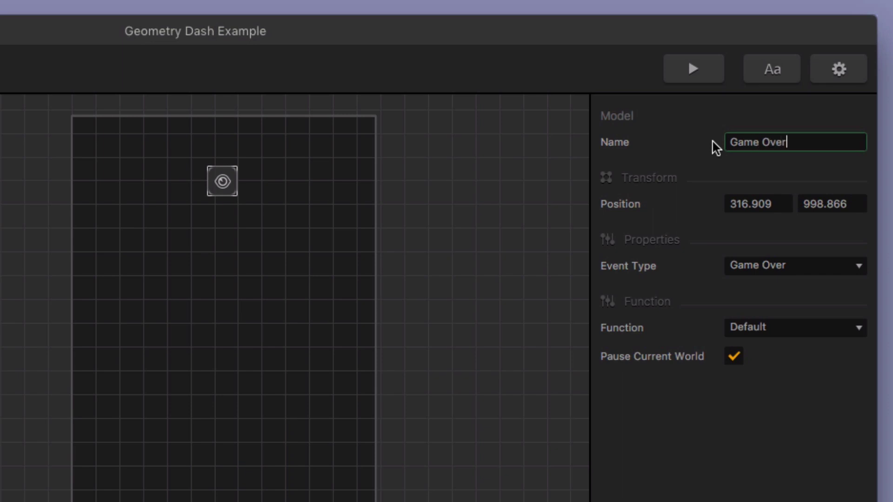
pyautogui.click(690, 133)
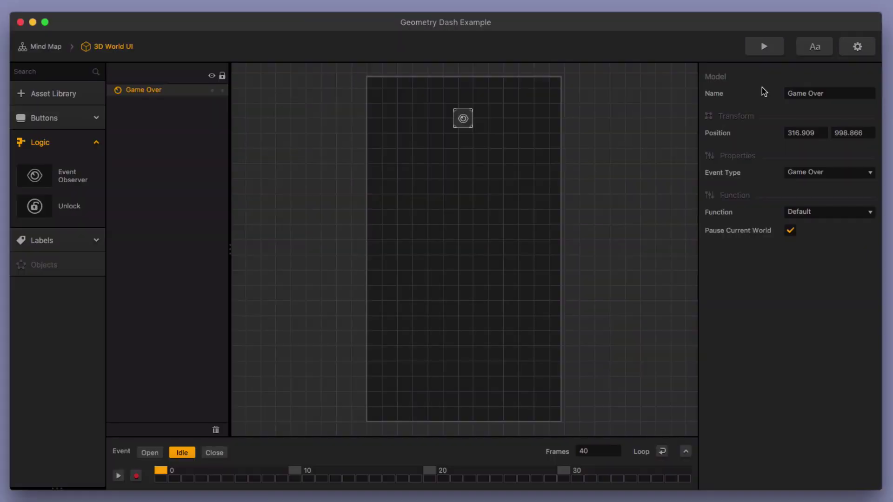
# Step: Return to the Mind Map, add another new UI node and place it level with the 3D World UI node, beyond its Game Over output
pyautogui.click(55, 46)
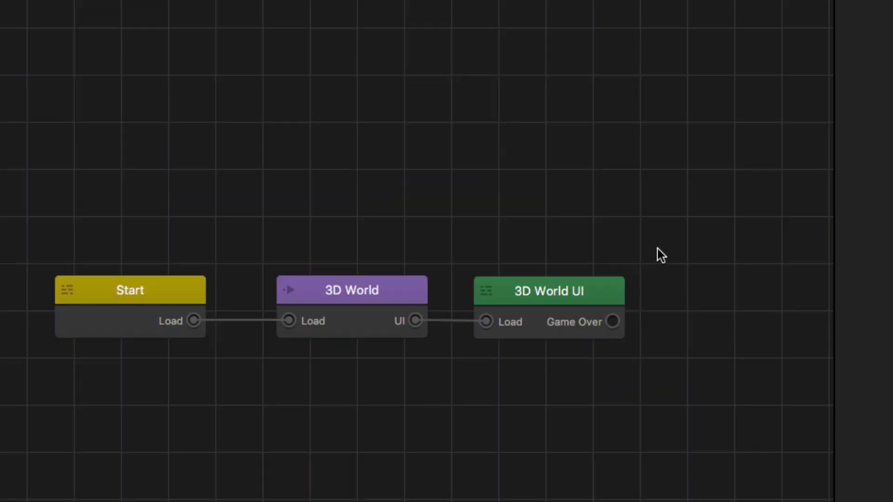
pyautogui.rightClick(644, 181)
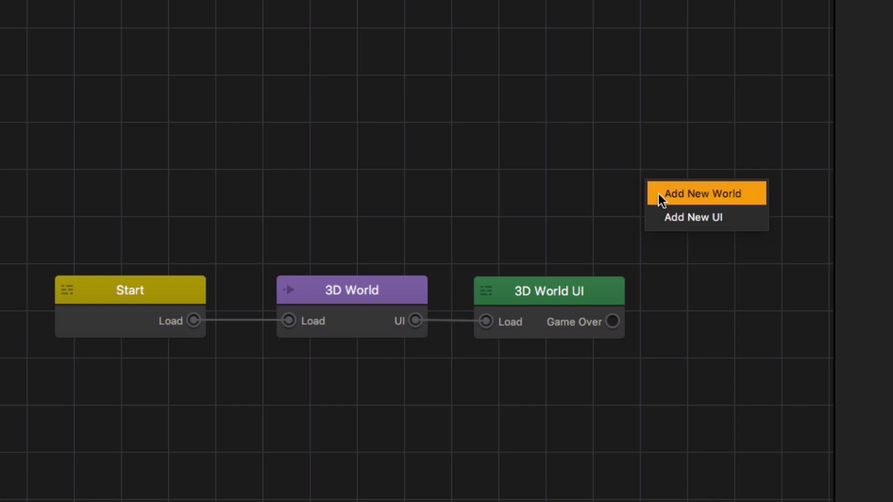
pyautogui.click(674, 216)
pyautogui.hscroll(5, 673, 293)
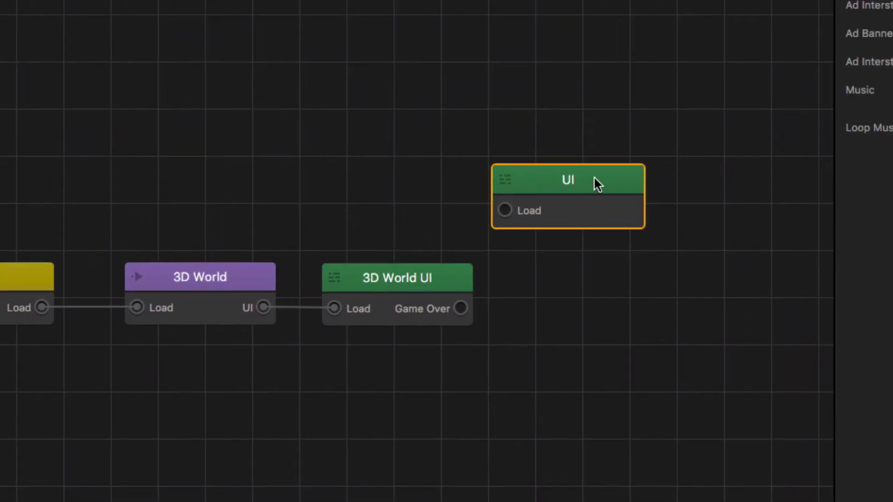
pyautogui.moveTo(594, 181); pyautogui.dragTo(637, 278)
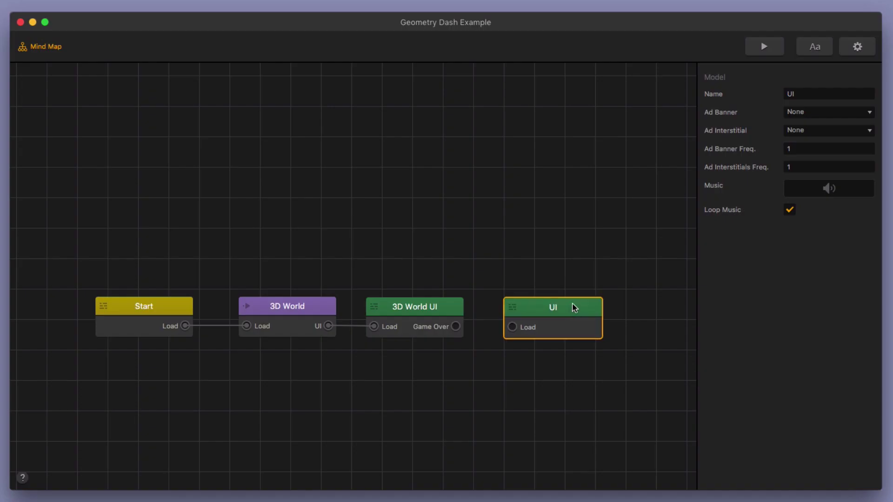
# Step: Rename the newly added UI node as Game Over UI
pyautogui.click(786, 94)
pyautogui.write('Game Ove')
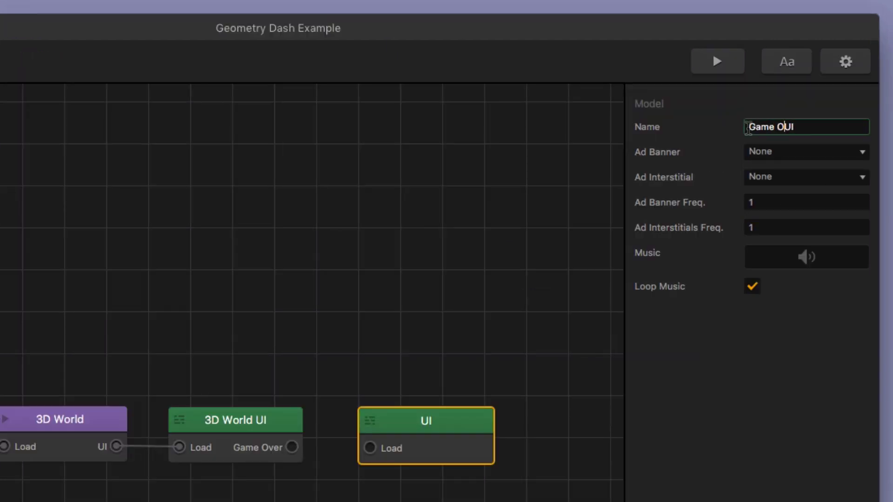
pyautogui.write('r')
pyautogui.press('Return')
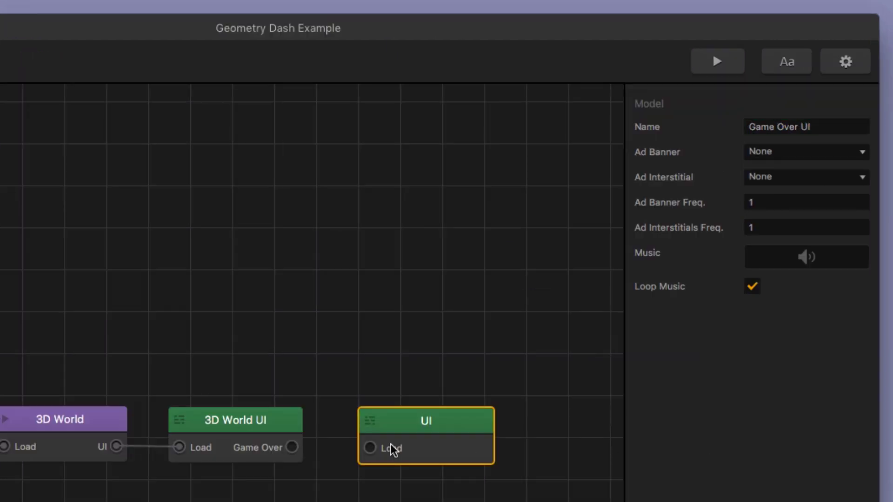
pyautogui.click(509, 303)
pyautogui.click(444, 432)
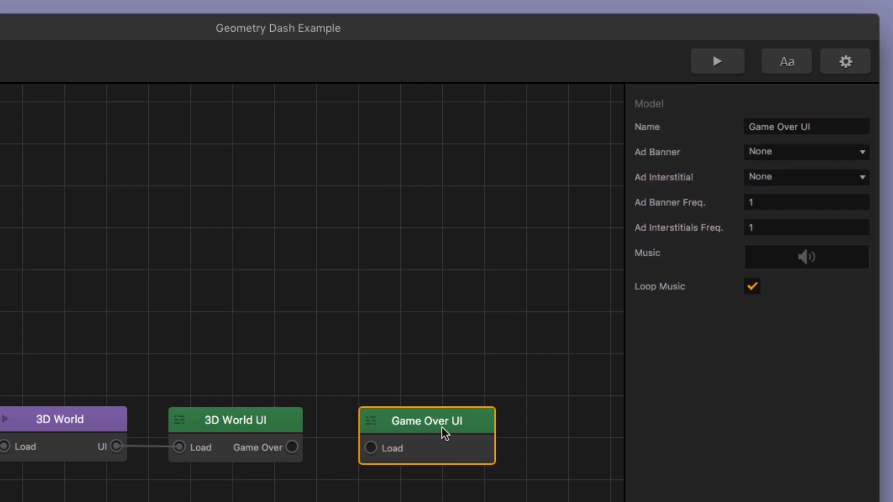
# Step: Connect the Game Over output of the 3D World UI node to the Game Over UI node's Load input
pyautogui.click(291, 447)
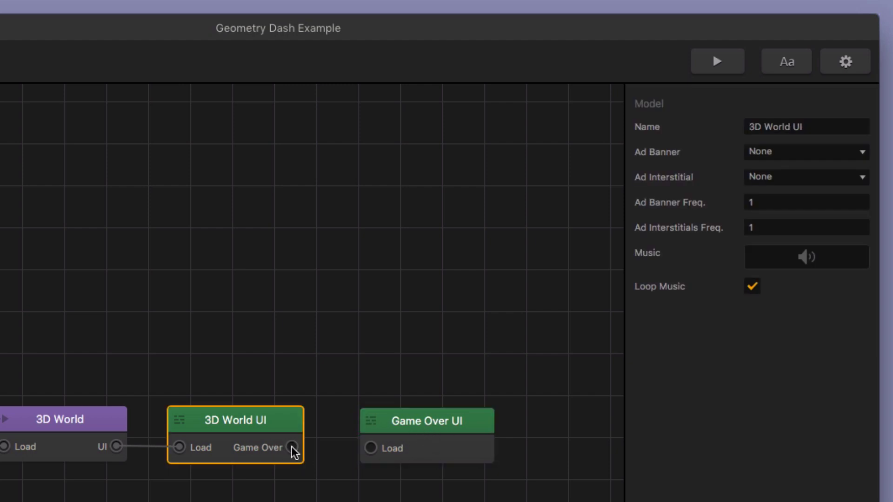
pyautogui.moveTo(327, 423); pyautogui.dragTo(371, 448)
pyautogui.click(434, 420)
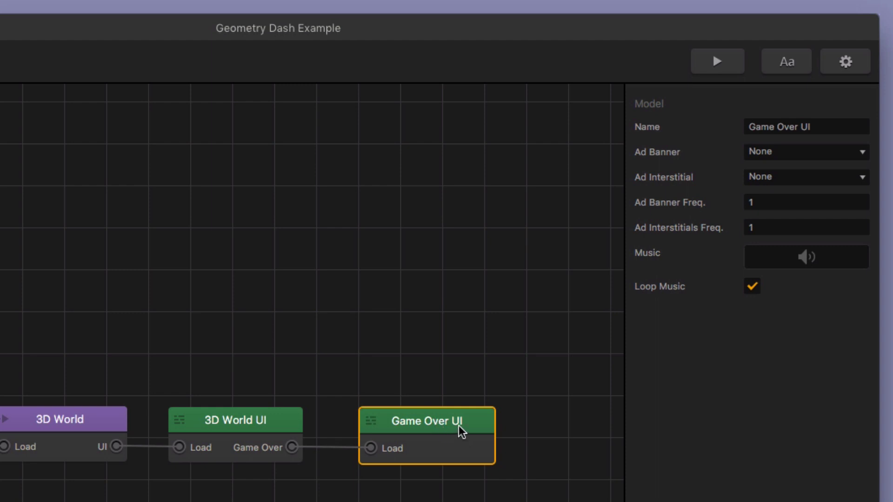
# Step: Add the white image to the Game Over UI screen, stretch it to about 8.3 by 13.7 scale to cover the frame, and save
pyautogui.doubleClick(458, 426)
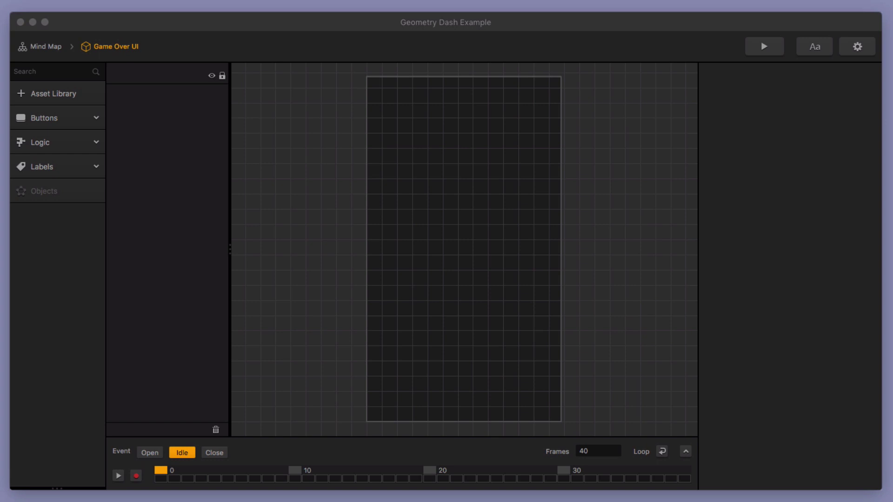
pyautogui.moveTo(735, 332); pyautogui.dragTo(542, 351)
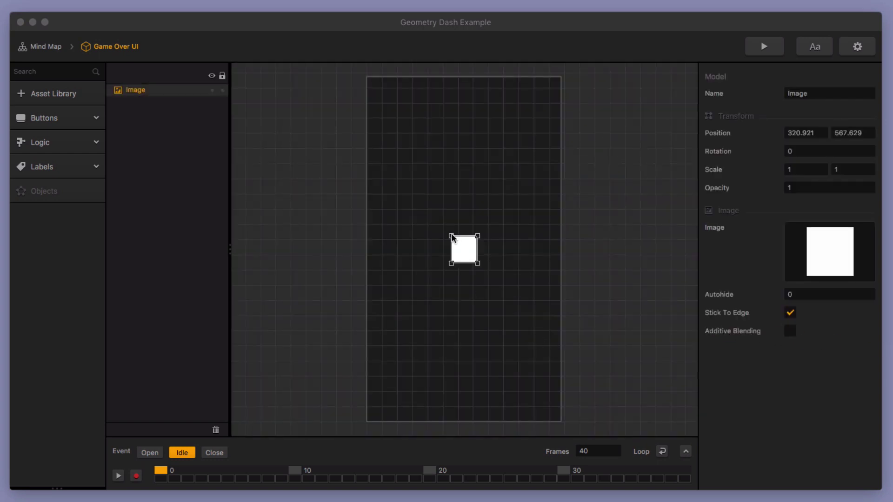
pyautogui.moveTo(451, 236); pyautogui.dragTo(356, 66)
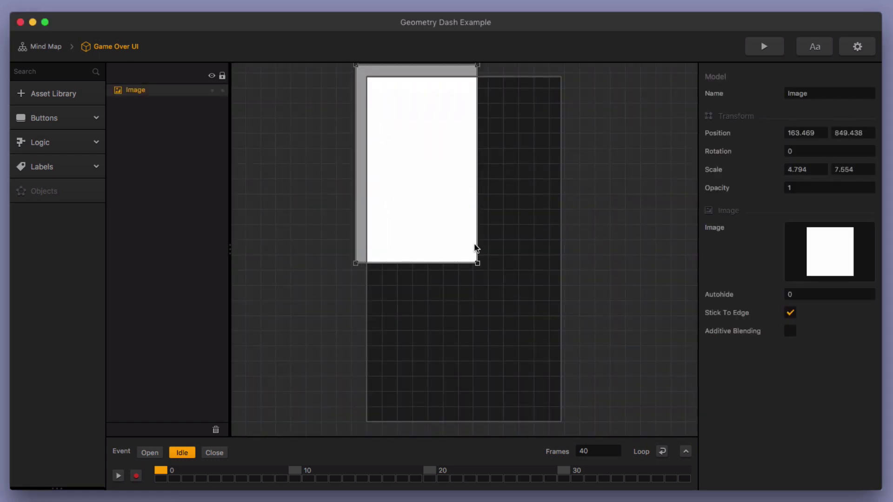
pyautogui.moveTo(478, 263); pyautogui.dragTo(573, 428)
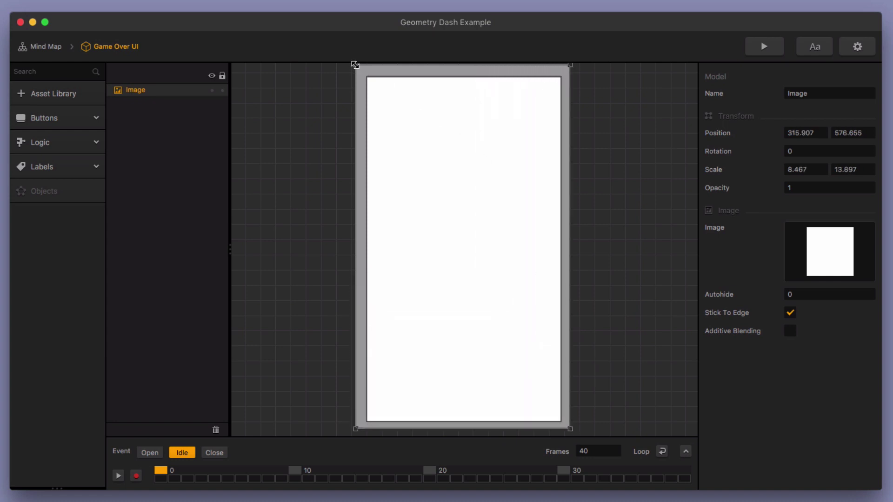
pyautogui.moveTo(355, 65); pyautogui.dragTo(360, 71)
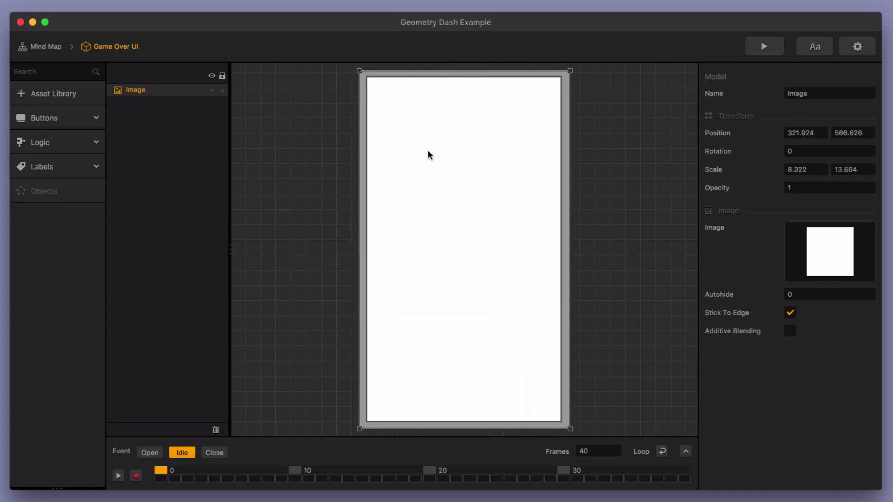
pyautogui.press('super+s')
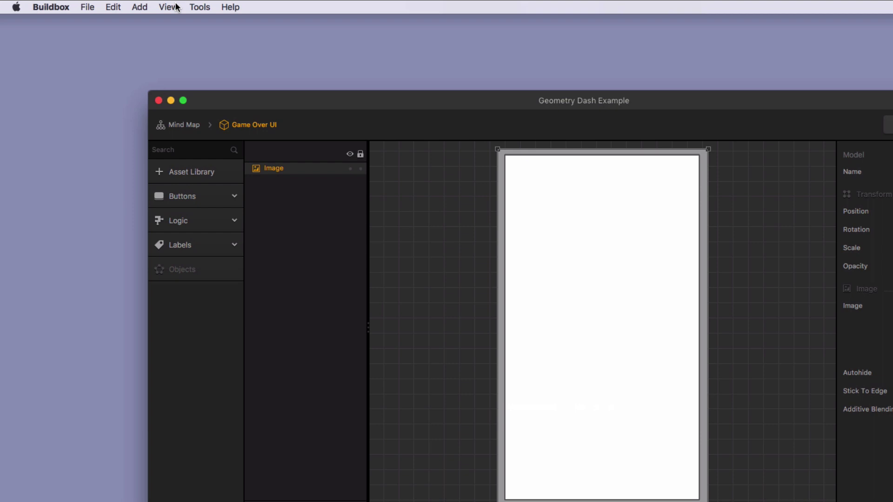
# Step: Examine how the white.png image sits in Atlas#1 in the Atlases window, then close the window
pyautogui.click(168, 7)
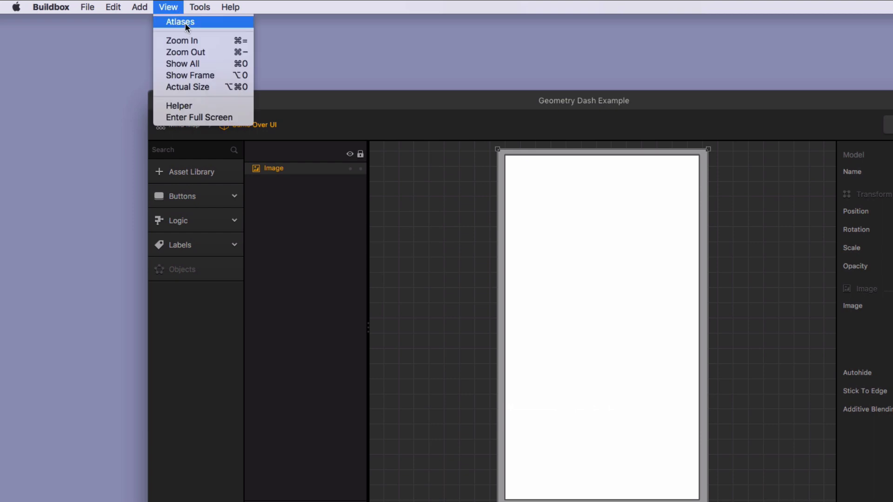
pyautogui.click(185, 26)
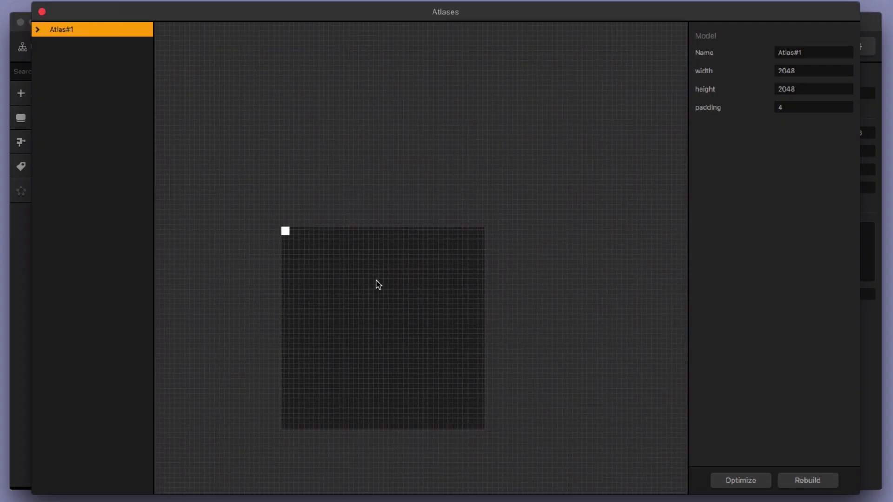
pyautogui.scroll(3, 377, 285)
pyautogui.scroll(1, 407, 279)
pyautogui.moveTo(406, 279); pyautogui.dragTo(441, 183)
pyautogui.scroll(-2, 432, 202)
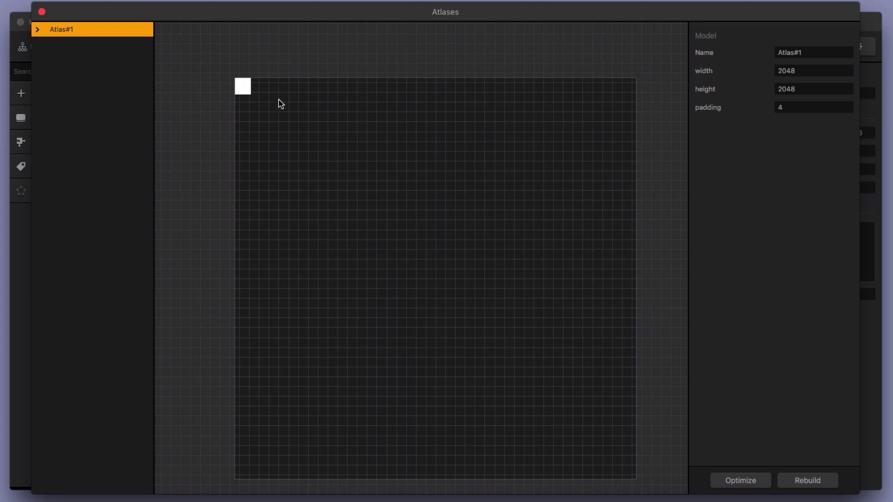
pyautogui.click(38, 29)
pyautogui.click(74, 43)
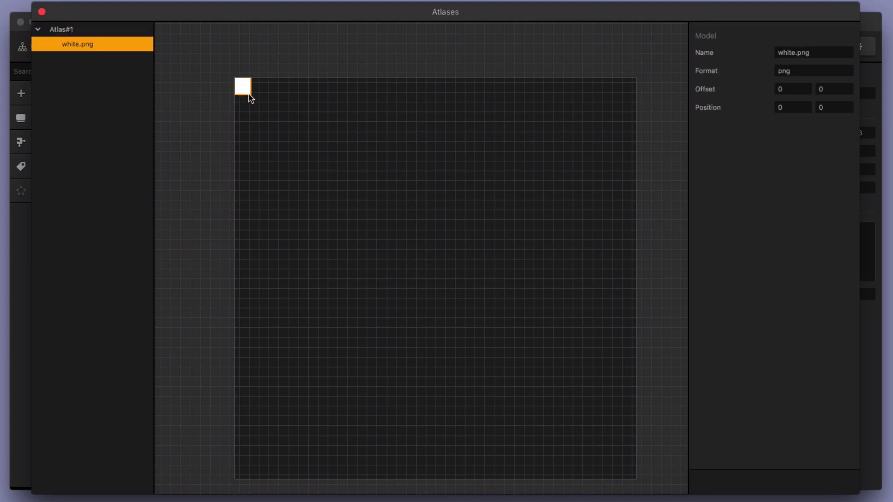
pyautogui.click(38, 29)
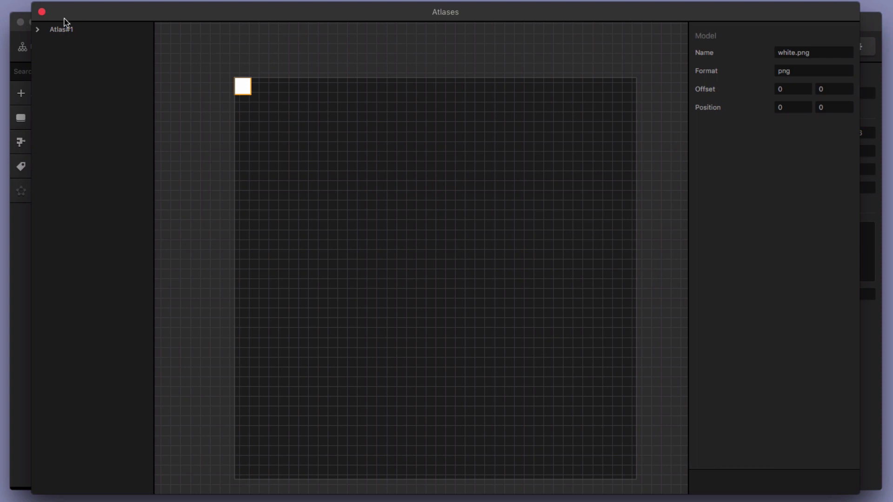
pyautogui.click(42, 12)
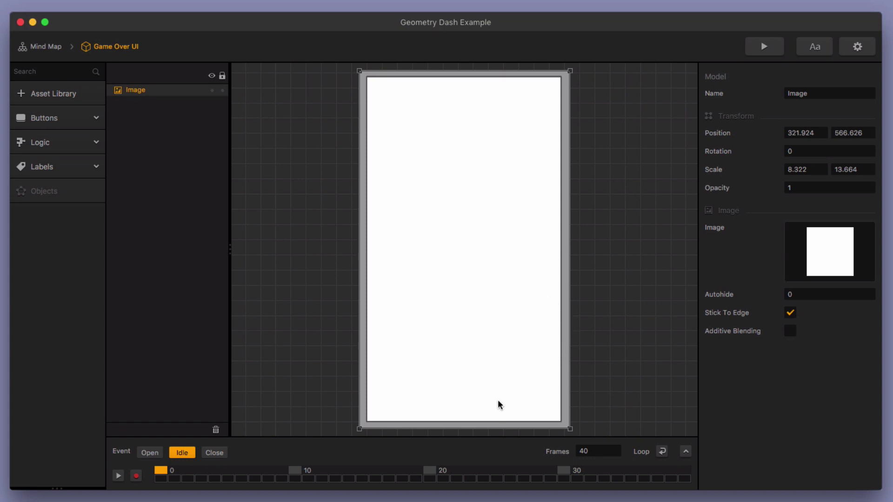
# Step: Go back to the Mind Map, open the 3D World and switch its viewport to the camera view
pyautogui.scroll(-2, 498, 405)
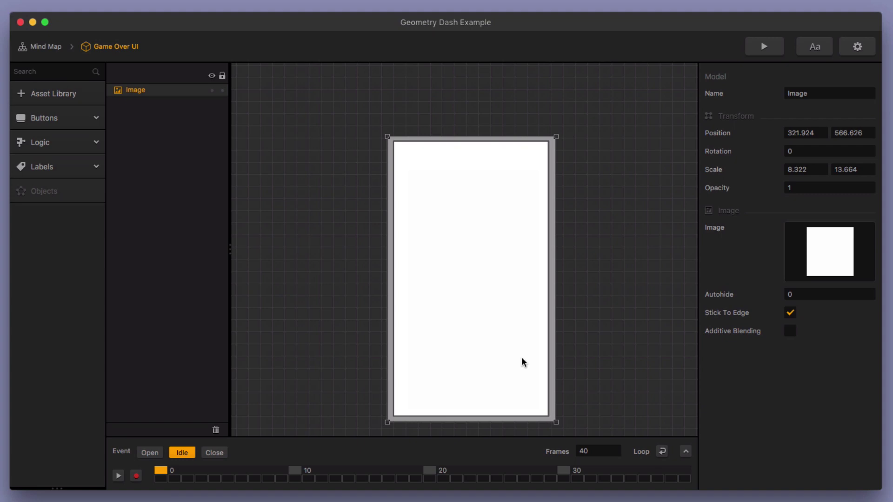
pyautogui.click(46, 47)
pyautogui.doubleClick(345, 324)
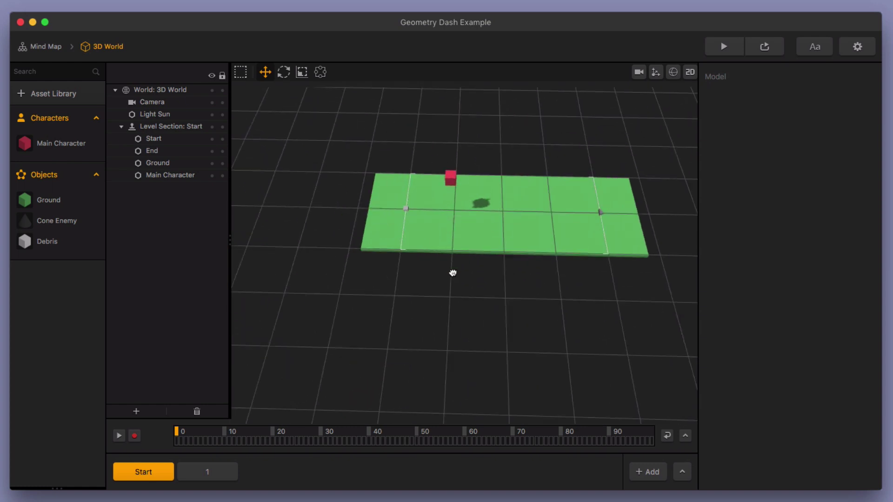
pyautogui.click(638, 71)
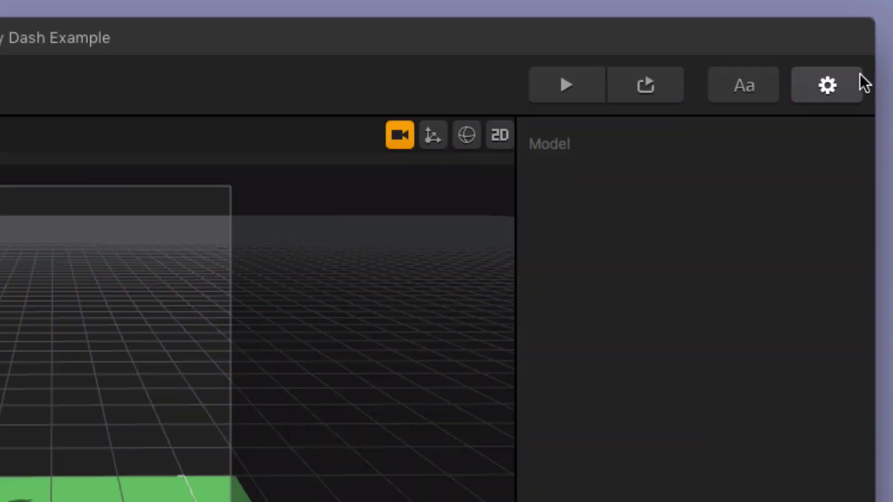
# Step: Set the game's orientation to Landscape in the general settings and check the camera frame in the 3D World viewport
pyautogui.click(831, 88)
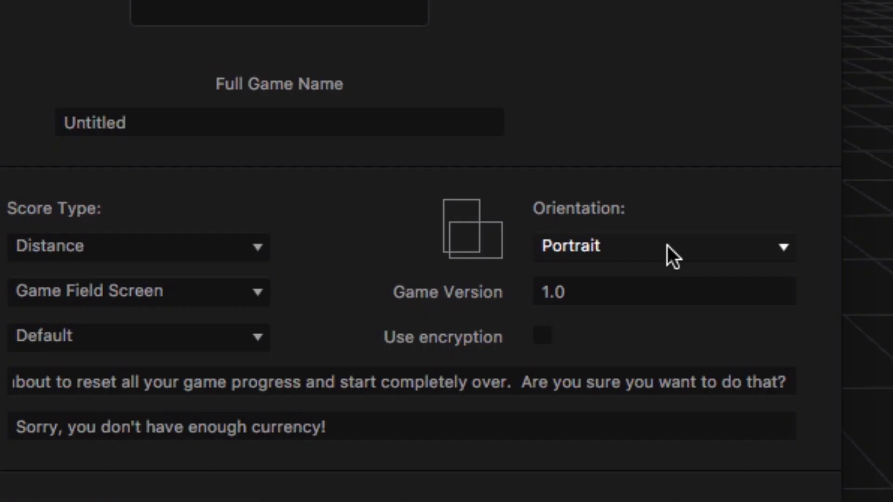
pyautogui.click(668, 245)
pyautogui.click(664, 280)
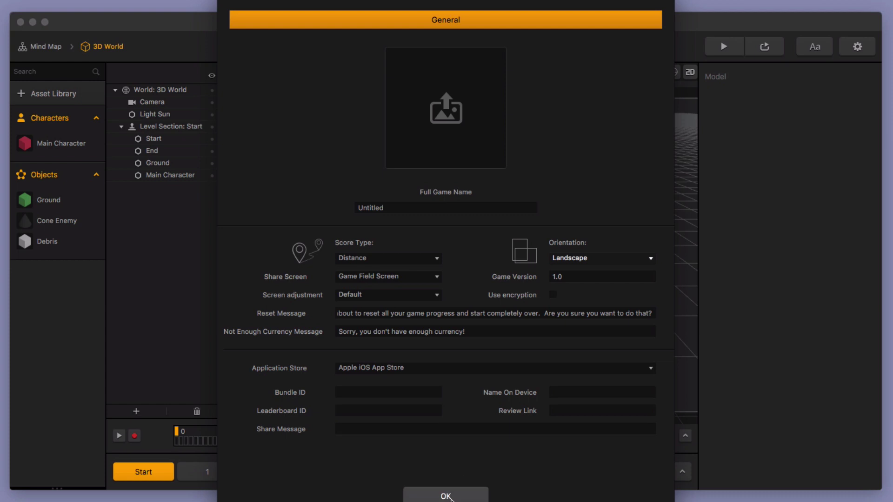
pyautogui.click(447, 497)
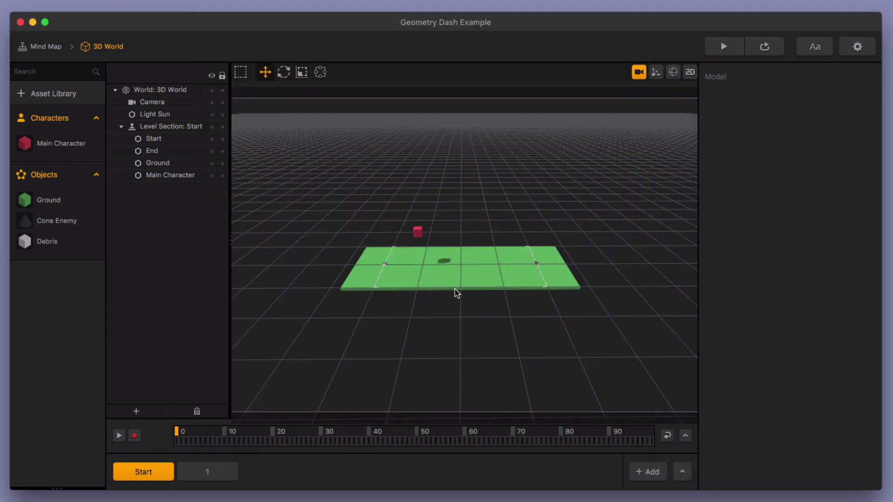
pyautogui.moveTo(475, 489); pyautogui.dragTo(482, 378)
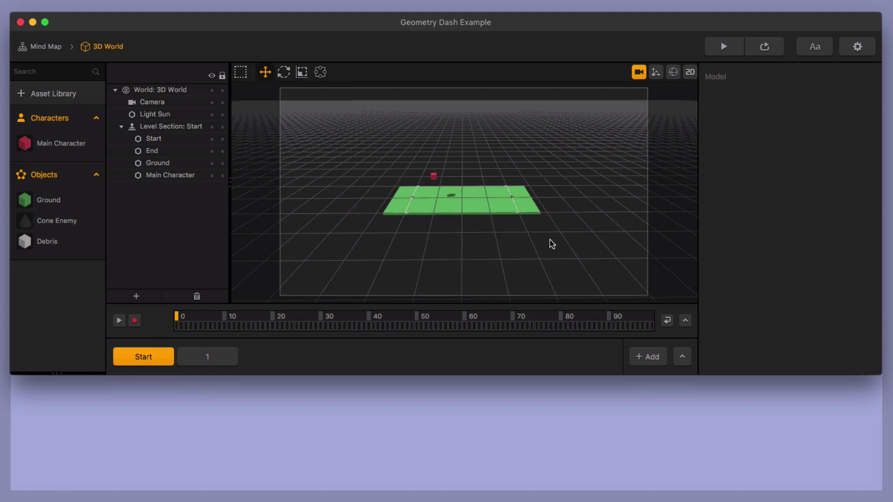
pyautogui.moveTo(486, 374); pyautogui.dragTo(486, 490)
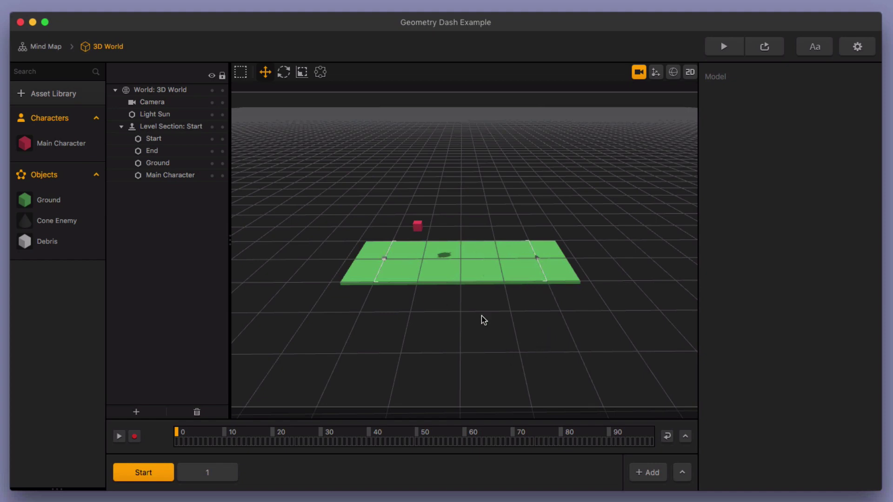
# Step: Open the 3D World UI from the Mind Map and move the Game Over event inside the landscape frame, near its upper edge
pyautogui.click(52, 47)
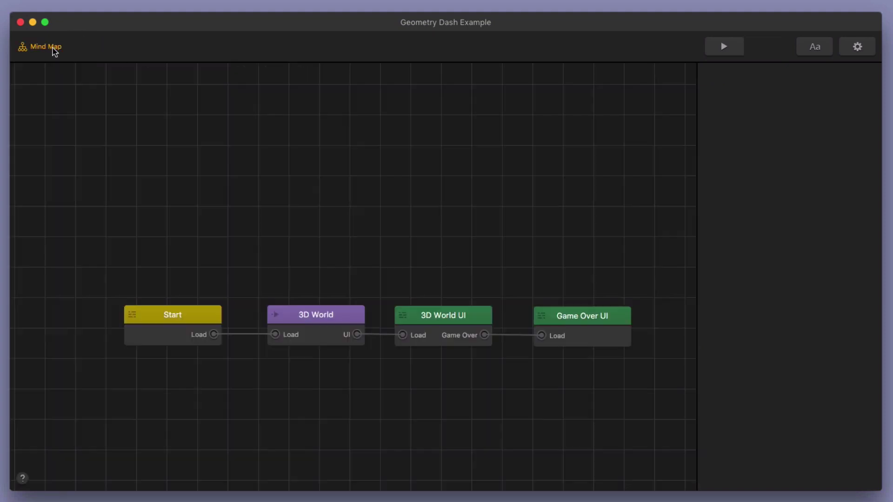
pyautogui.doubleClick(473, 313)
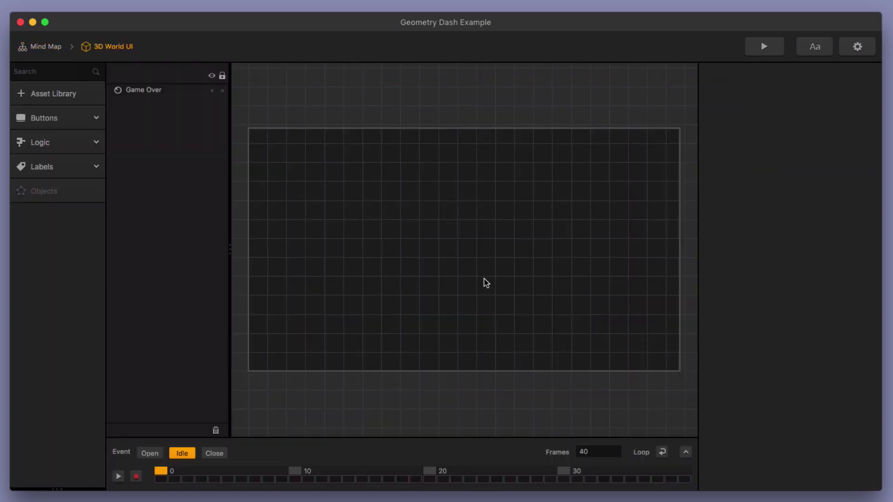
pyautogui.moveTo(418, 97); pyautogui.dragTo(481, 189)
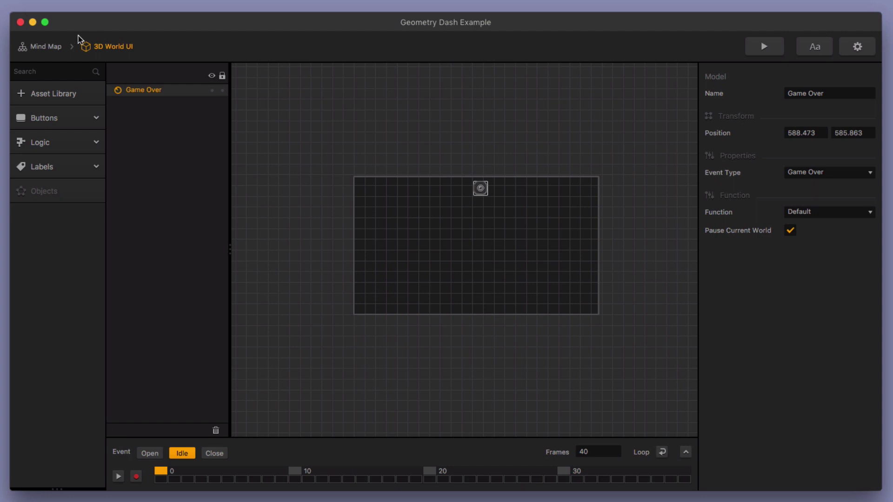
# Step: Open the Game Over UI from the Mind Map and reshape the white image to about 14.2 by 7.9 scale, covering the landscape frame
pyautogui.click(61, 50)
pyautogui.doubleClick(563, 325)
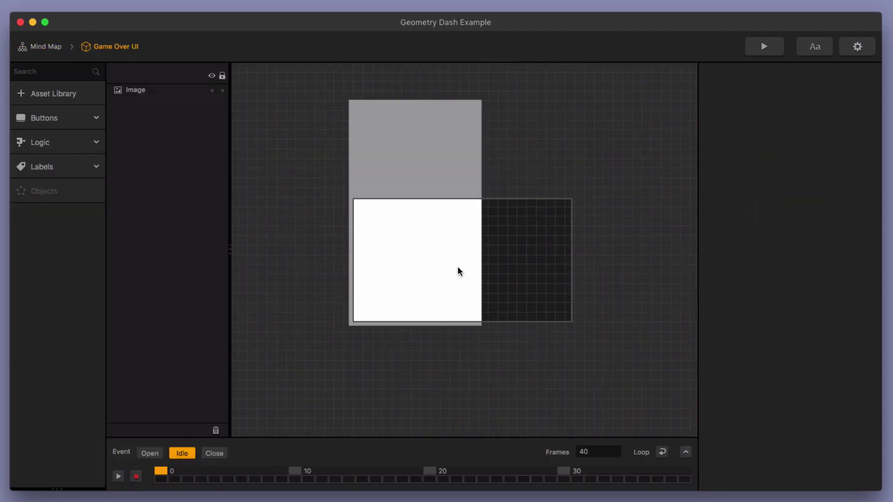
pyautogui.click(448, 254)
pyautogui.moveTo(348, 99); pyautogui.dragTo(350, 194)
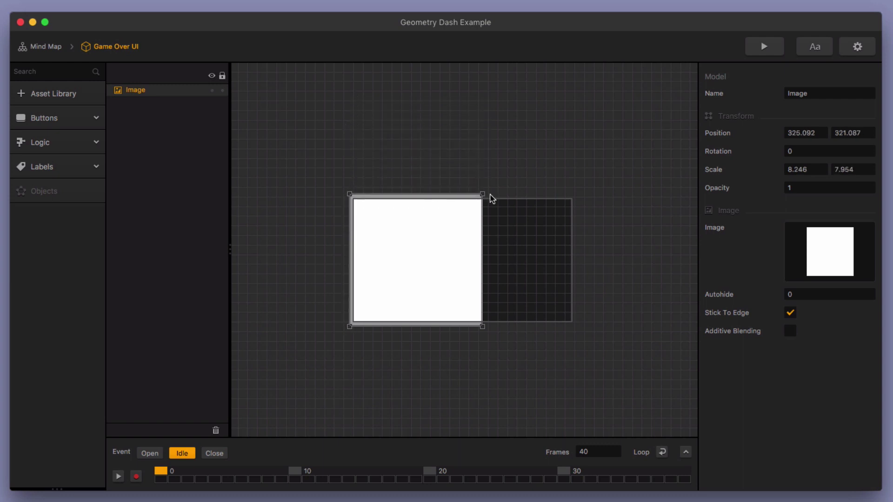
pyautogui.moveTo(488, 194); pyautogui.dragTo(578, 194)
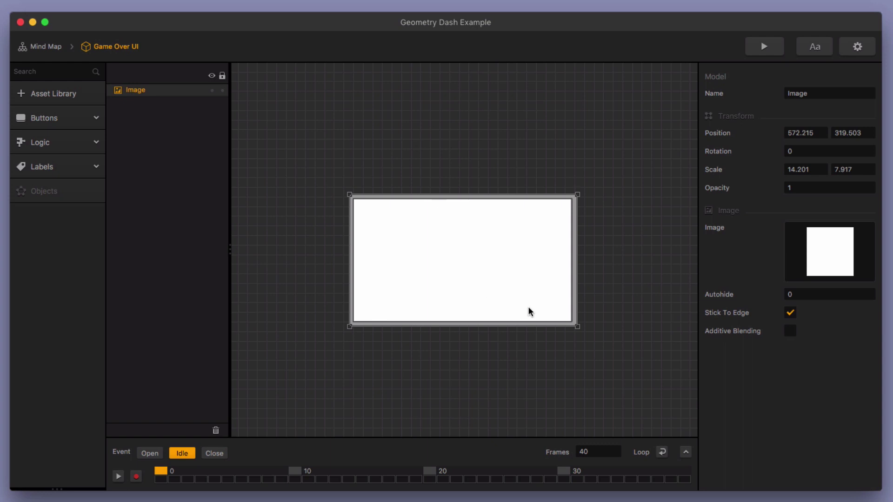
pyautogui.click(609, 260)
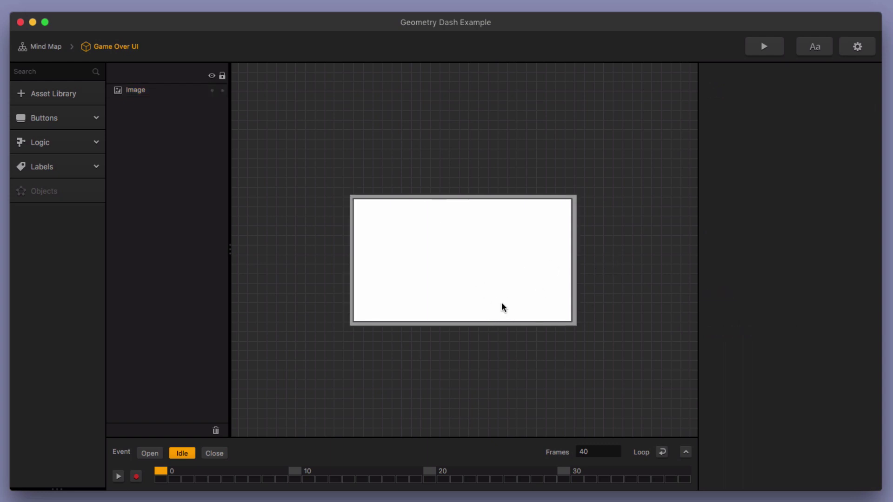
# Step: Add a navigation button with the circled play image to the Game Over UI and set its action to Restart
pyautogui.scroll(3, 502, 307)
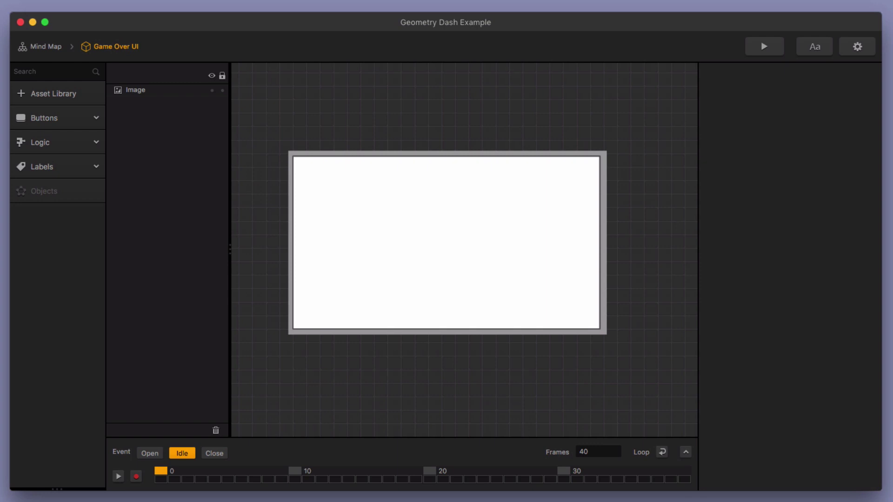
pyautogui.press('super+Tab')
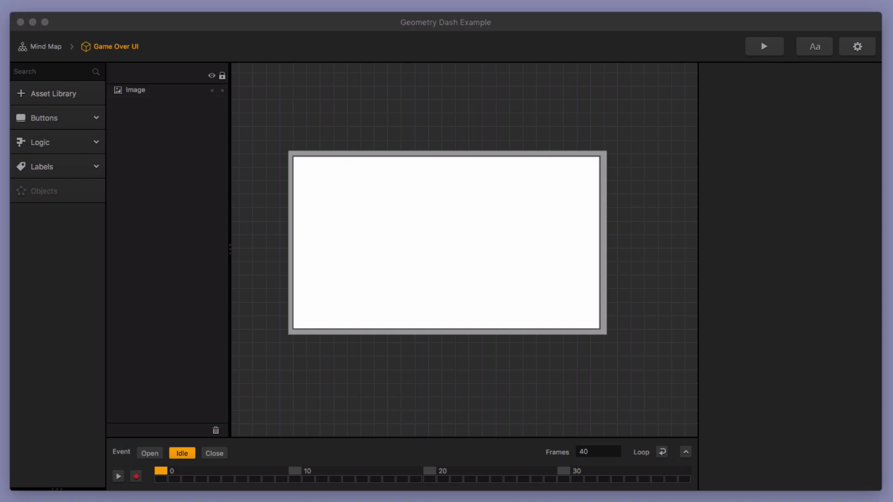
pyautogui.moveTo(879, 298); pyautogui.dragTo(328, 360)
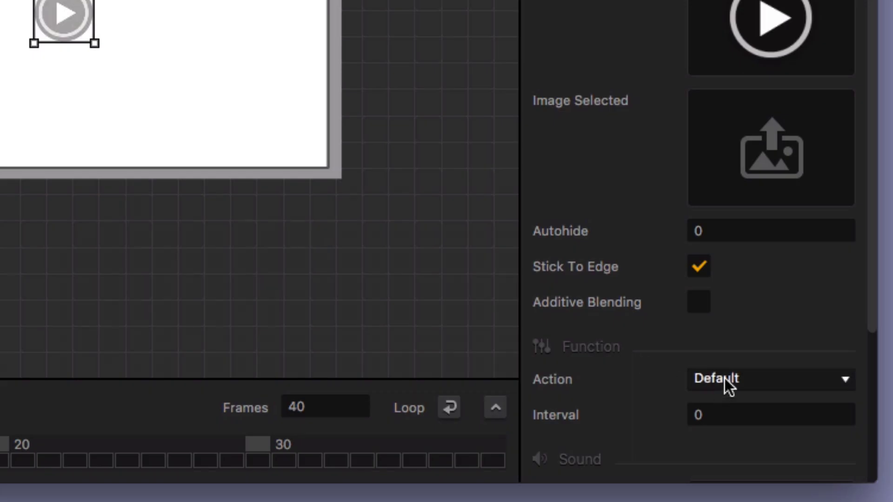
pyautogui.click(725, 378)
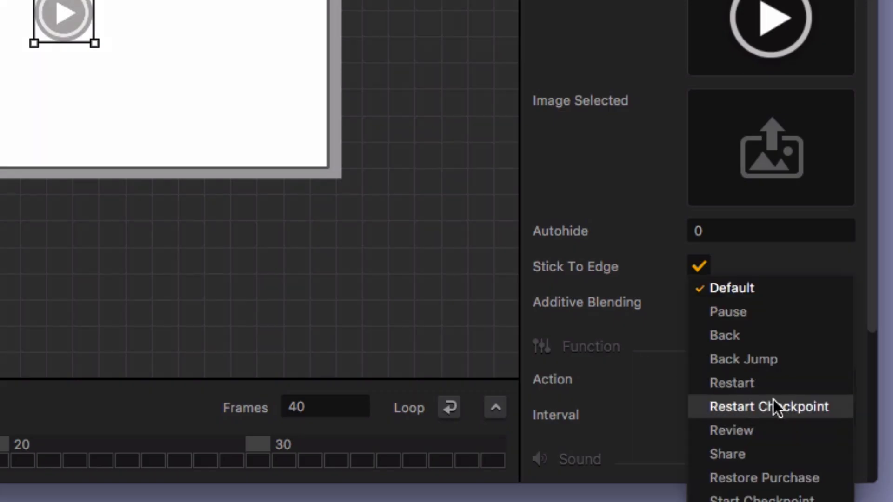
pyautogui.click(782, 382)
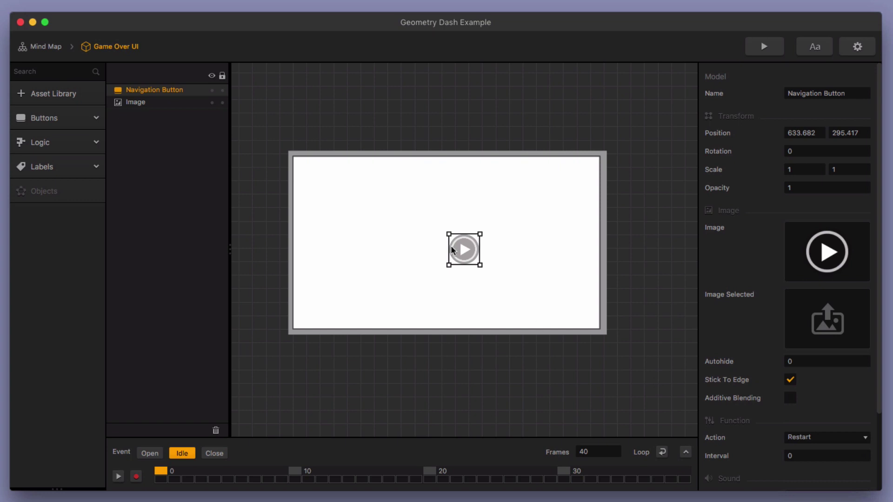
# Step: Move the navigation button to about the middle of the white image and rename it Restart Button
pyautogui.moveTo(468, 253); pyautogui.dragTo(447, 236)
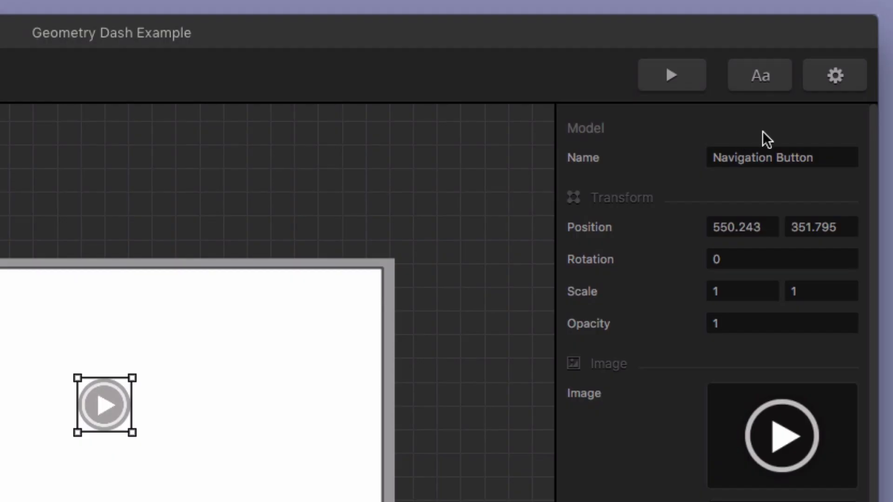
pyautogui.moveTo(773, 158); pyautogui.dragTo(695, 159)
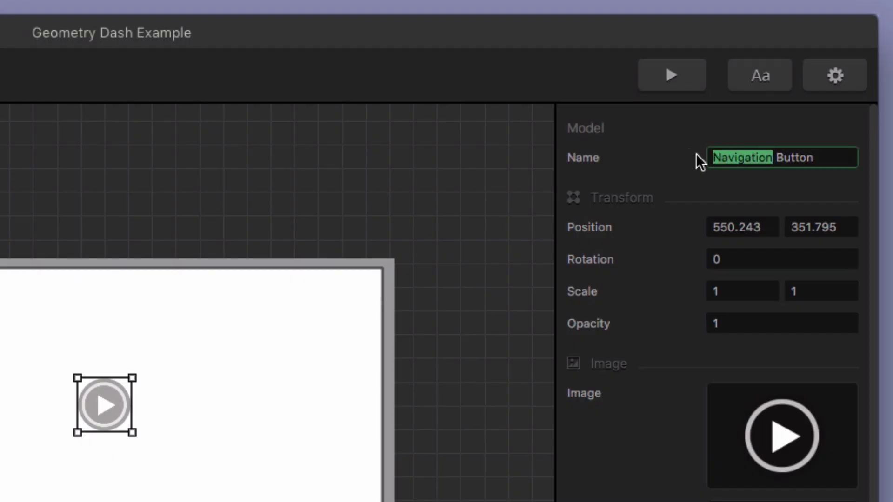
pyautogui.write('Restart')
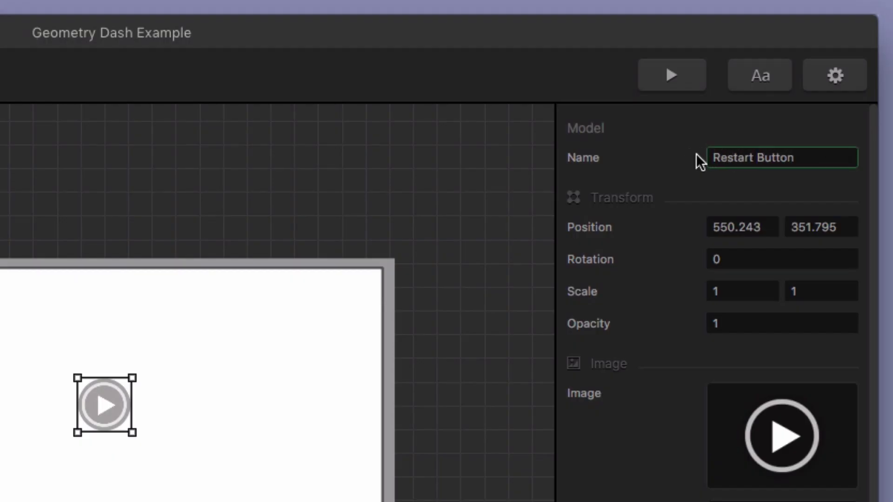
pyautogui.press('Return')
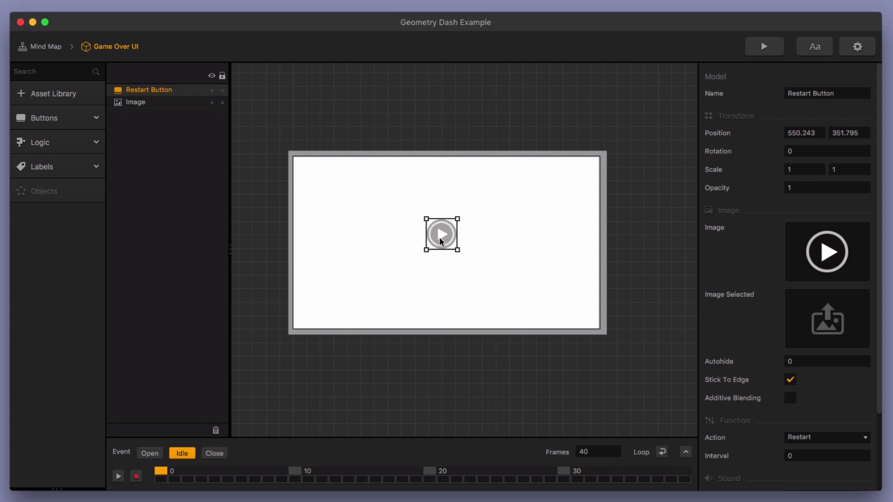
pyautogui.moveTo(439, 238); pyautogui.dragTo(443, 242)
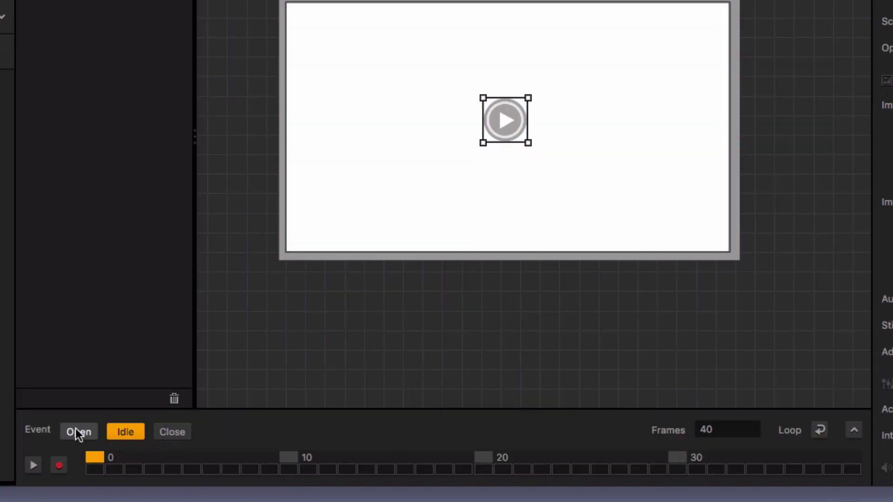
# Step: Set the length of the Game Over UI's Open event animation to 20 frames
pyautogui.click(149, 454)
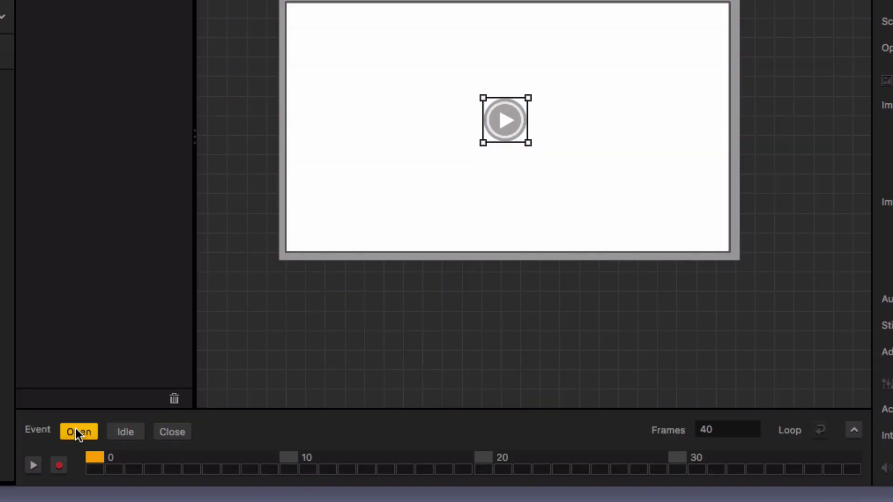
pyautogui.click(735, 428)
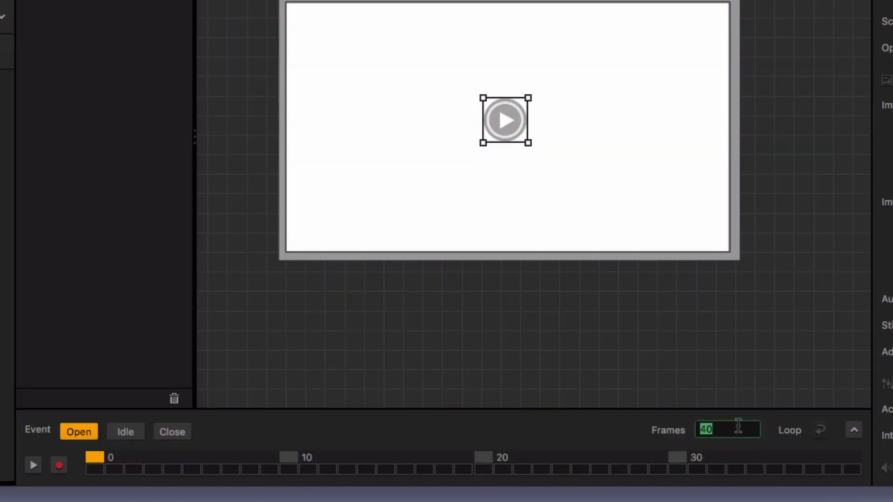
pyautogui.write('20')
pyautogui.press('Return')
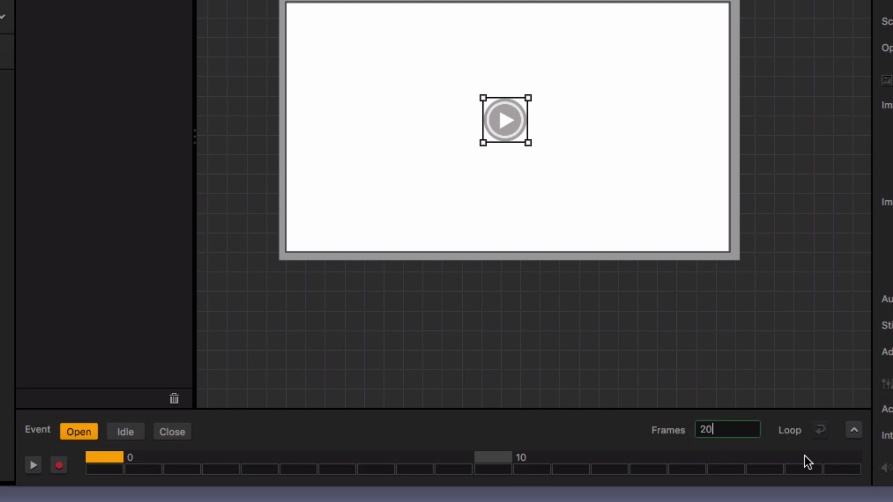
pyautogui.click(644, 377)
pyautogui.click(704, 425)
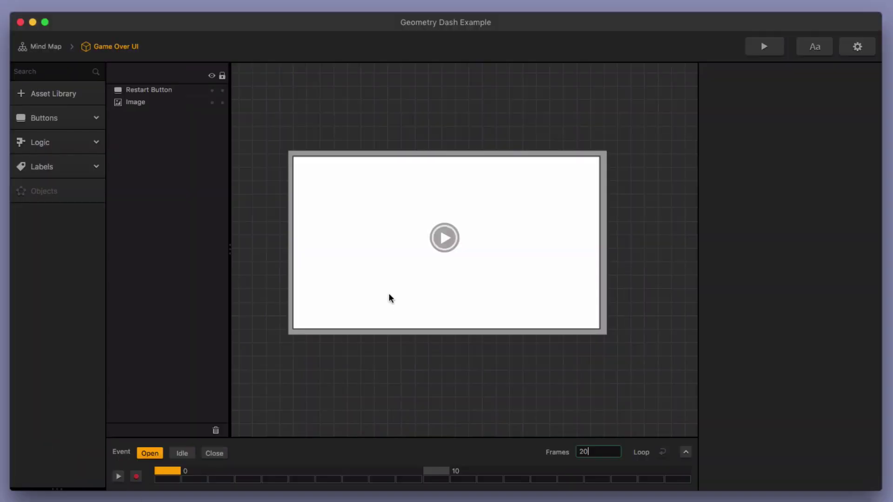
# Step: Start recording with Restart Button and Image both selected, and keyframe their opacity at 1 on the Open animation's last frame
pyautogui.click(199, 90)
pyautogui.keyDown('shift'); pyautogui.click(190, 103); pyautogui.keyUp('shift')
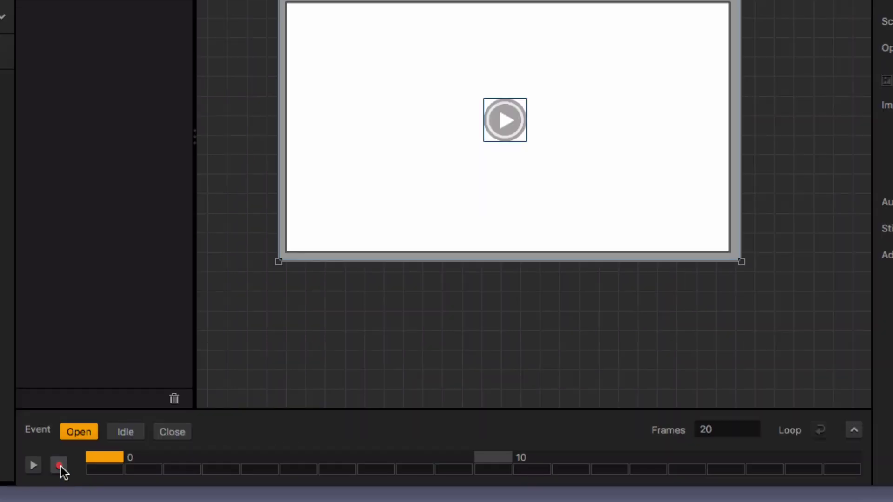
pyautogui.click(135, 476)
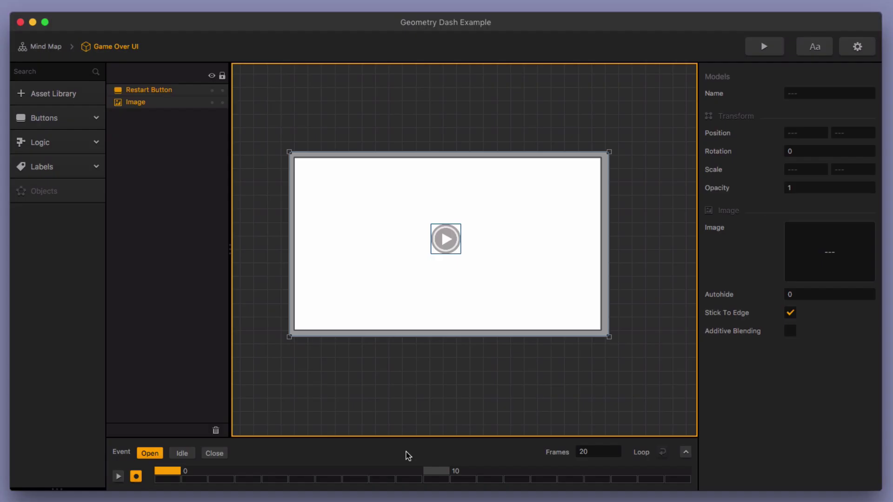
pyautogui.moveTo(179, 472); pyautogui.dragTo(682, 473)
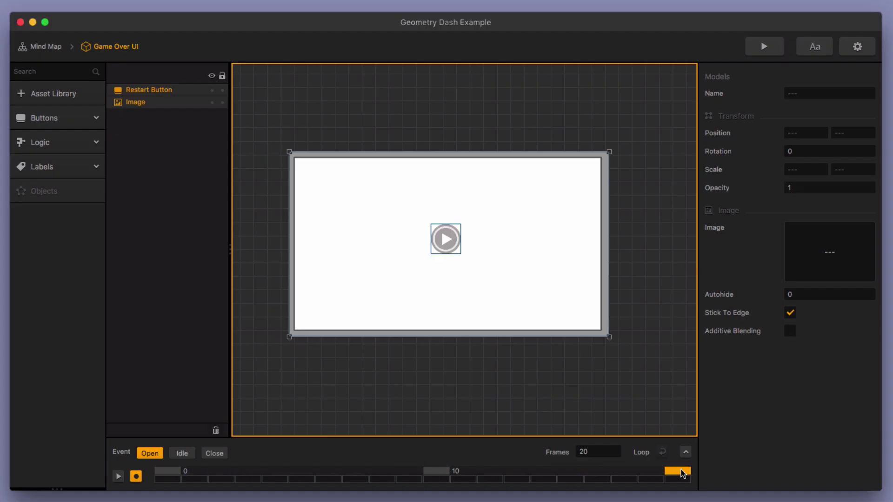
pyautogui.click(840, 187)
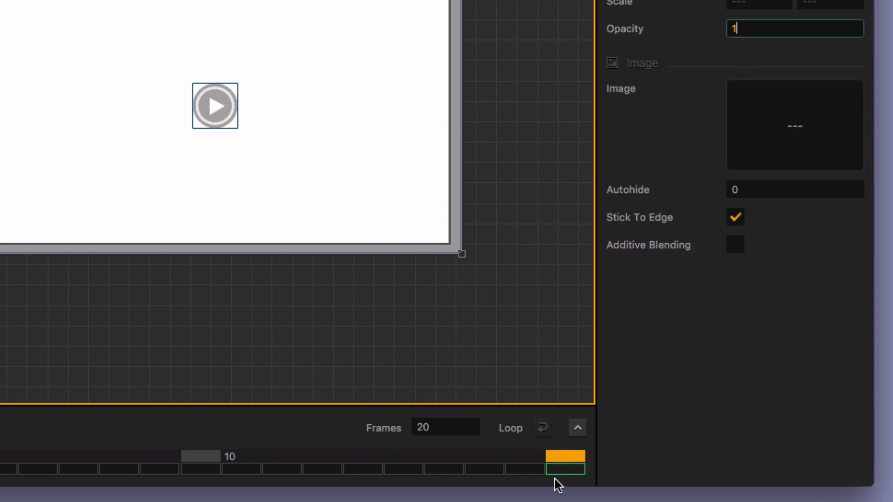
pyautogui.click(571, 471)
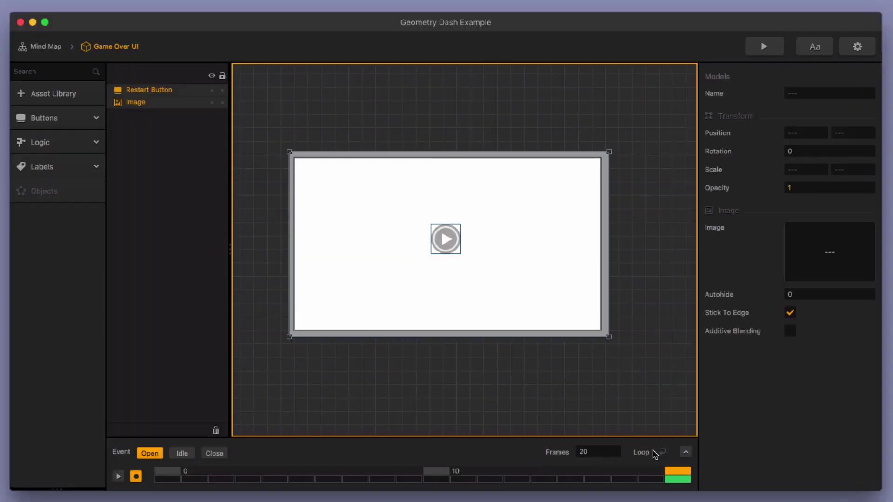
# Step: Keyframe the opacity of Restart Button and Image at 0 on frame 0, stop recording and preview the fade-in
pyautogui.moveTo(677, 472); pyautogui.dragTo(175, 477)
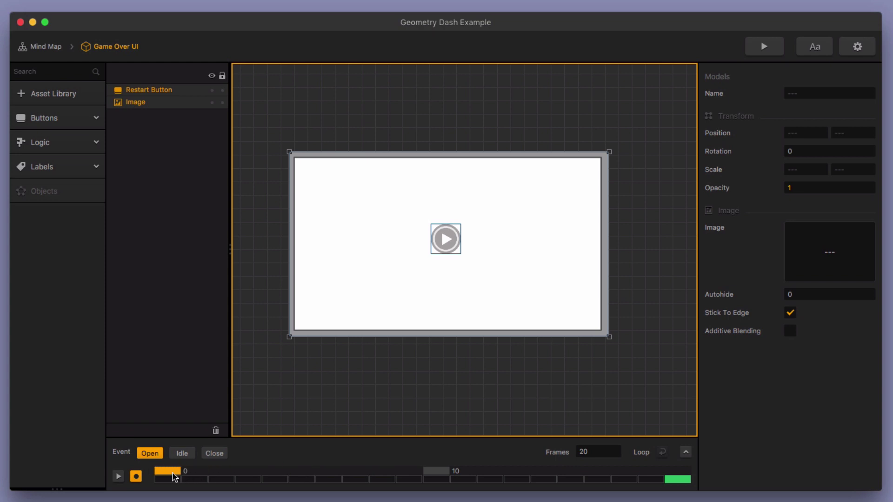
pyautogui.click(815, 188)
pyautogui.press('BackSpace')
pyautogui.write('0')
pyautogui.press('Return')
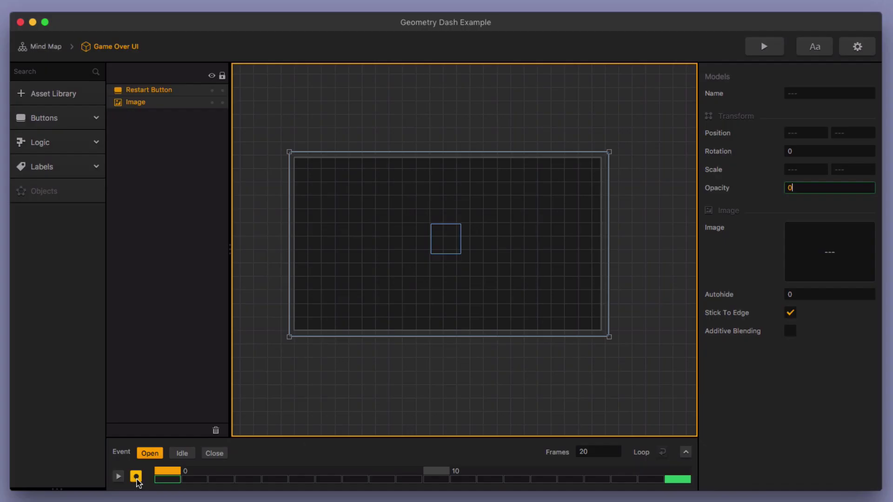
pyautogui.click(136, 478)
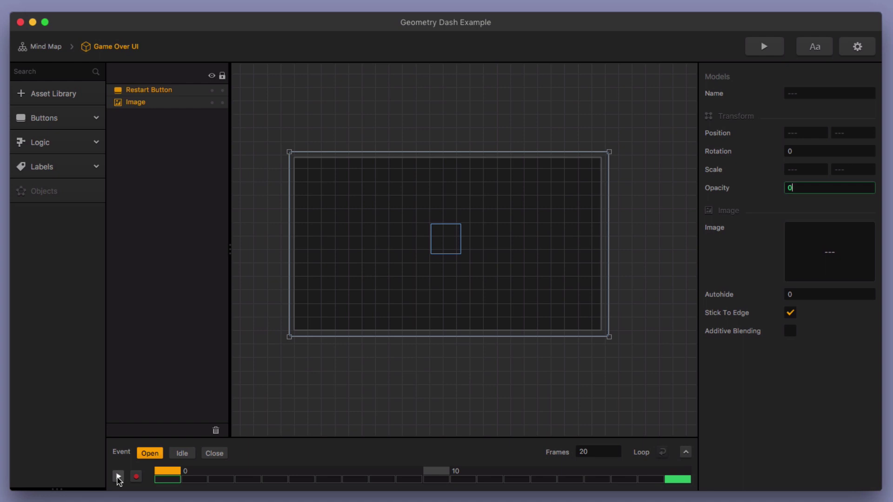
pyautogui.click(118, 477)
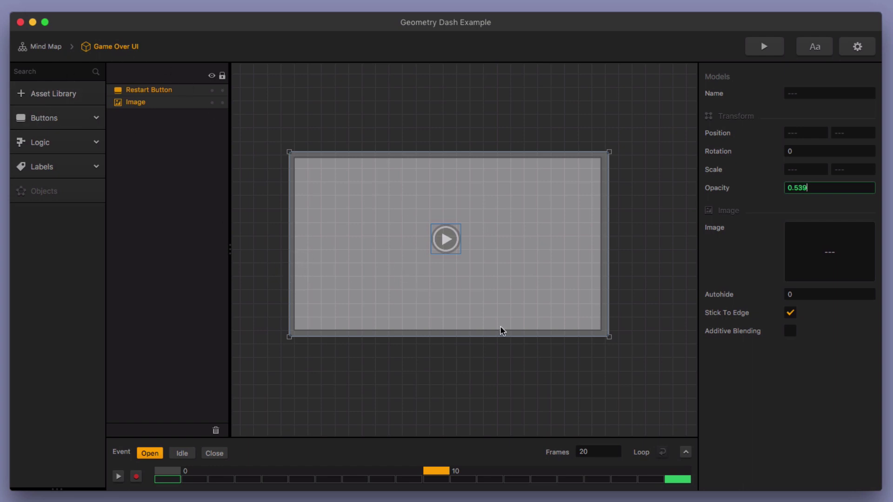
# Step: Scrub through the Open animation from frame 0 to the last frame to review the fade-in
pyautogui.click(166, 472)
pyautogui.moveTo(167, 474); pyautogui.dragTo(679, 482)
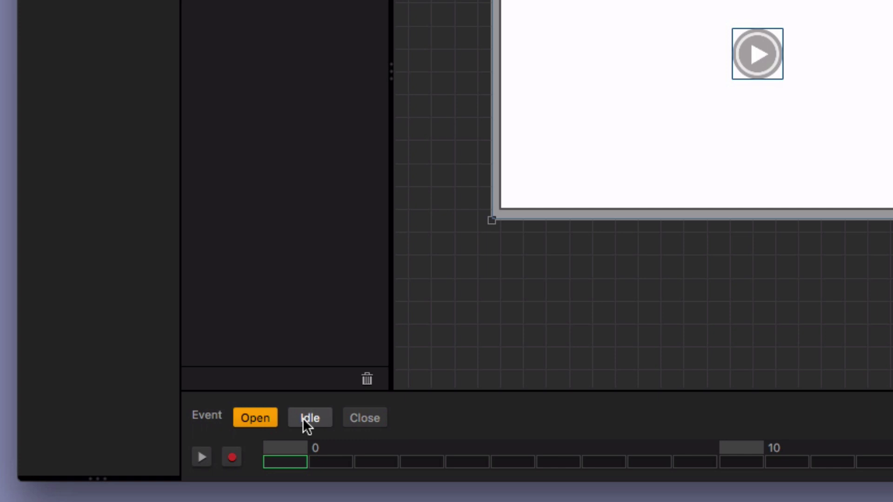
# Step: Set the length of the Idle event animation to 80 frames with only Restart Button selected
pyautogui.click(303, 418)
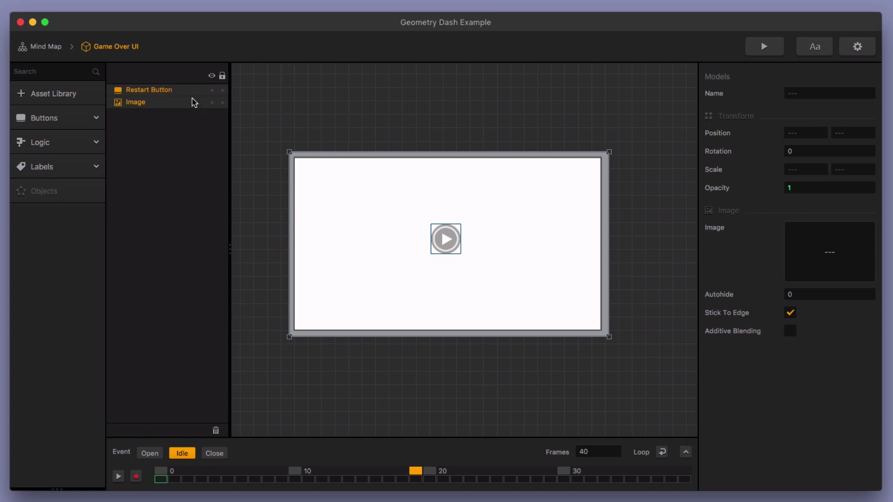
pyautogui.click(658, 221)
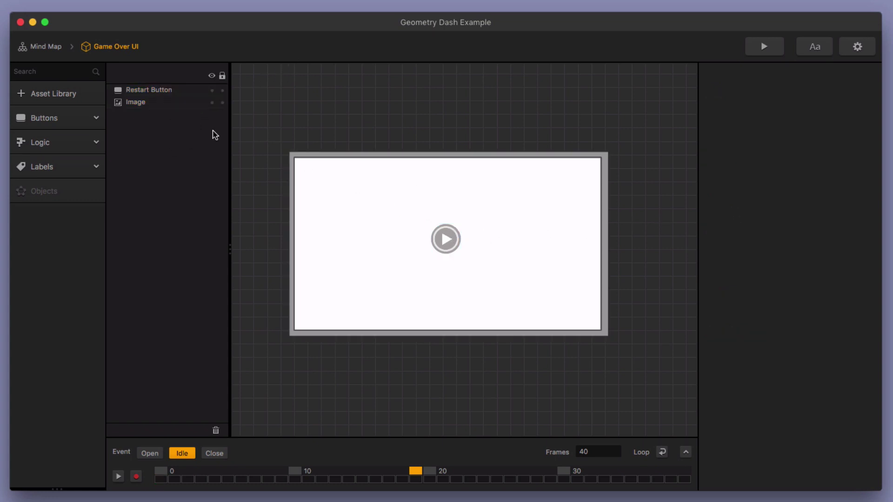
pyautogui.click(136, 91)
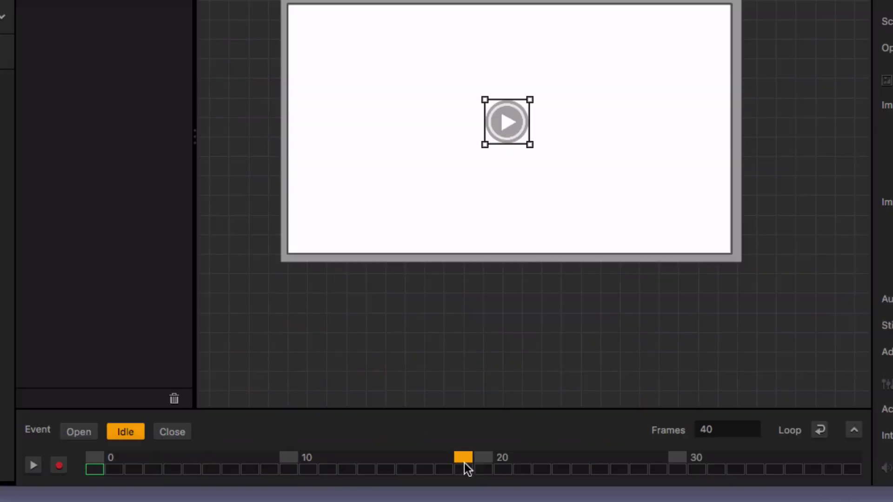
pyautogui.click(735, 421)
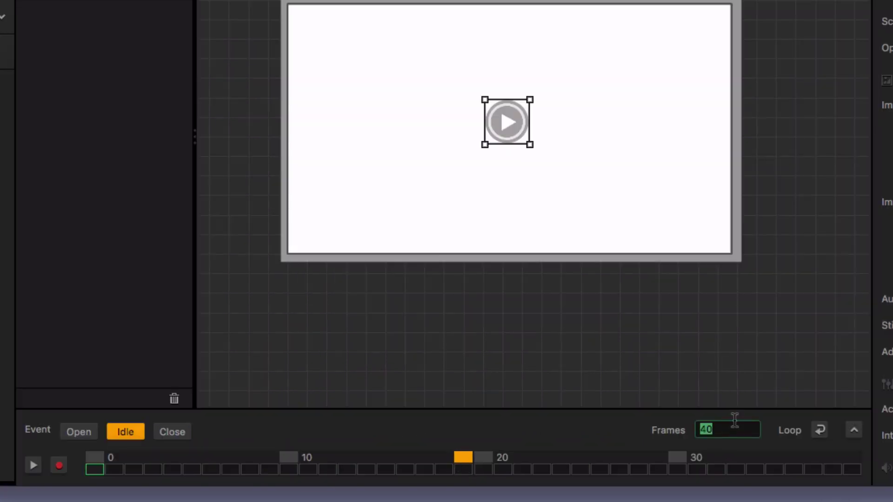
pyautogui.write('80')
pyautogui.press('Return')
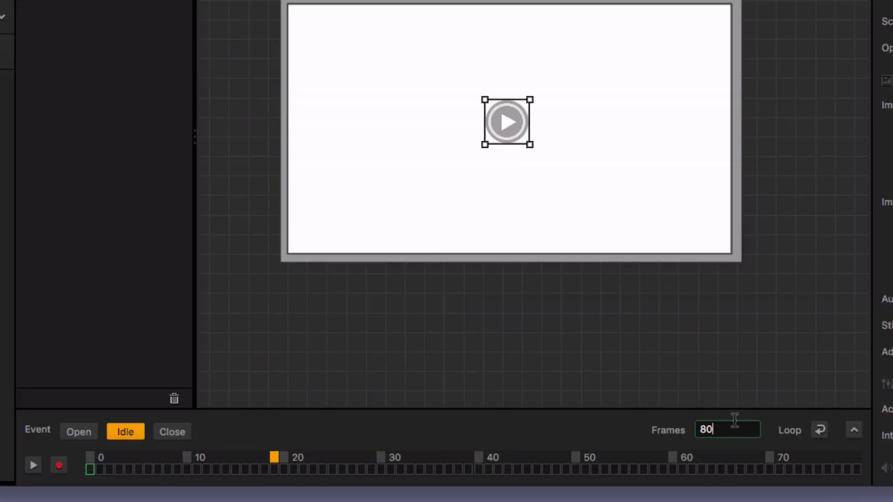
# Step: Start recording the Idle animation and keyframe Restart Button's scale at 1 on frame 0
pyautogui.click(854, 461)
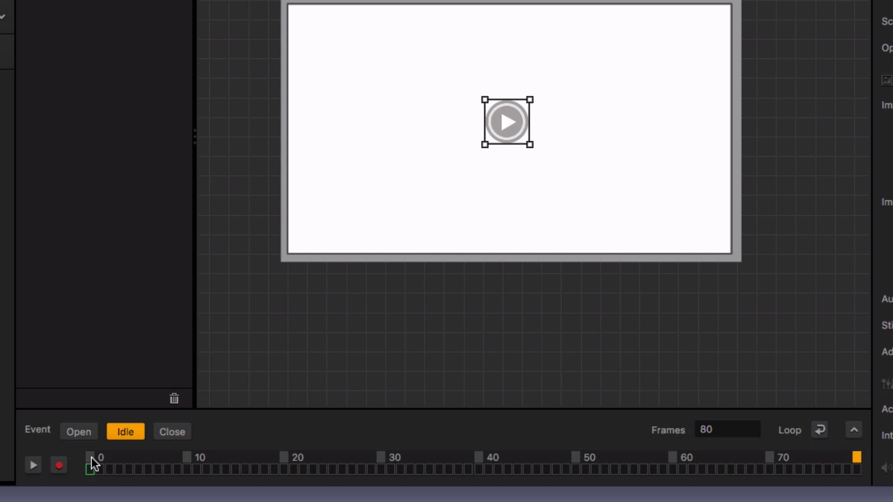
pyautogui.click(59, 465)
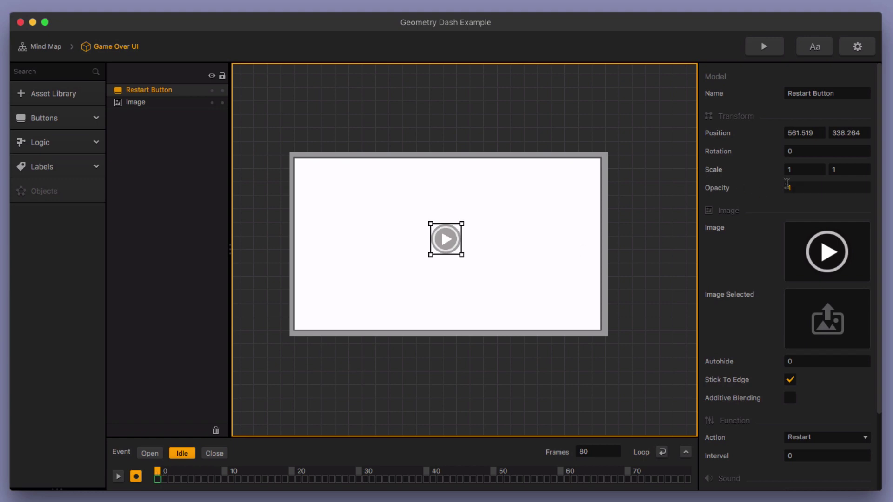
pyautogui.click(803, 171)
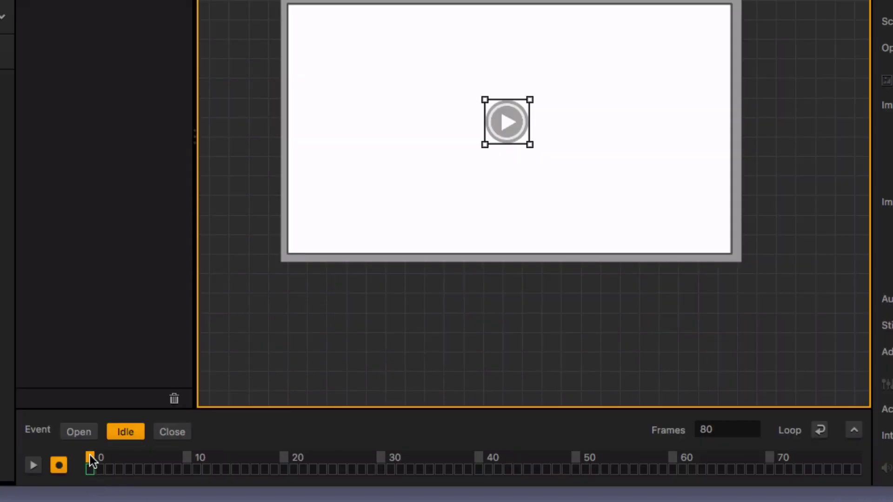
# Step: Examine the Scale X, Scale Y and Opacity curves of Restart Button in the expanded Idle timeline
pyautogui.click(855, 431)
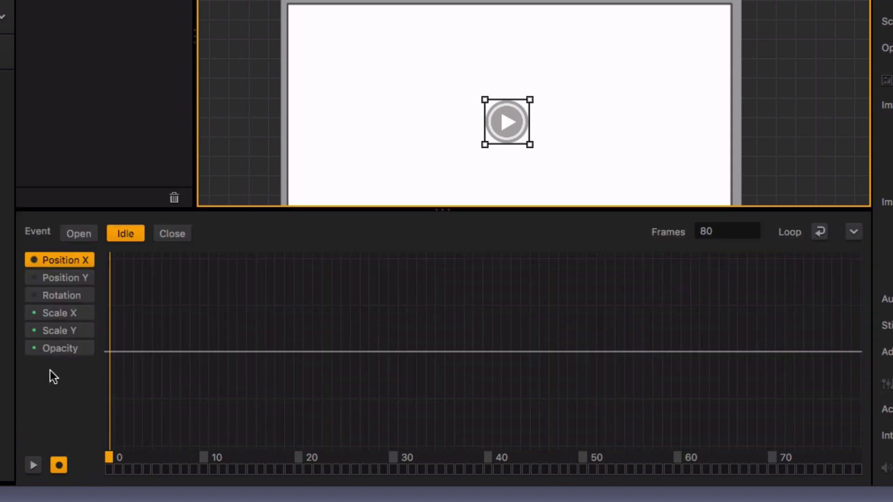
pyautogui.click(51, 313)
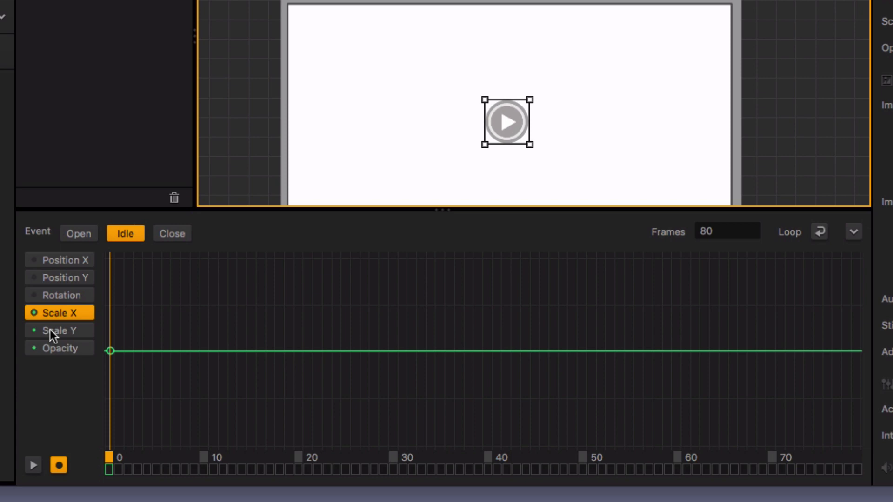
pyautogui.click(51, 331)
pyautogui.click(74, 316)
pyautogui.click(82, 333)
pyautogui.click(78, 348)
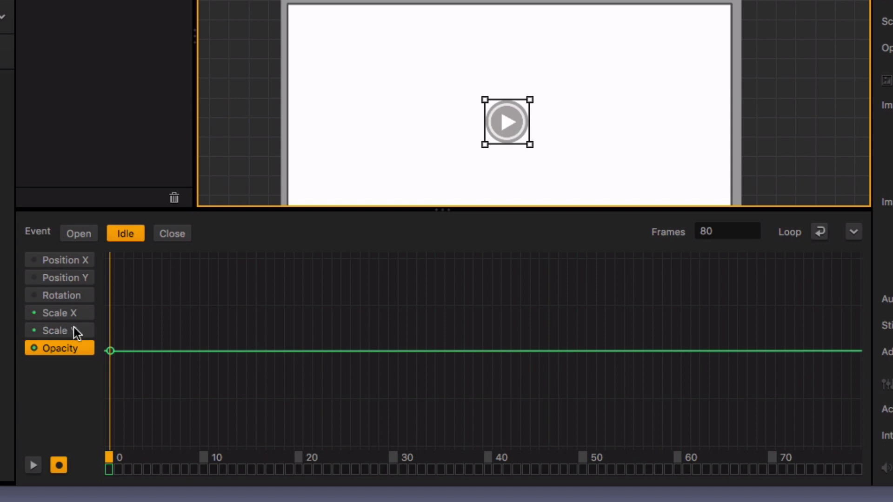
pyautogui.click(854, 233)
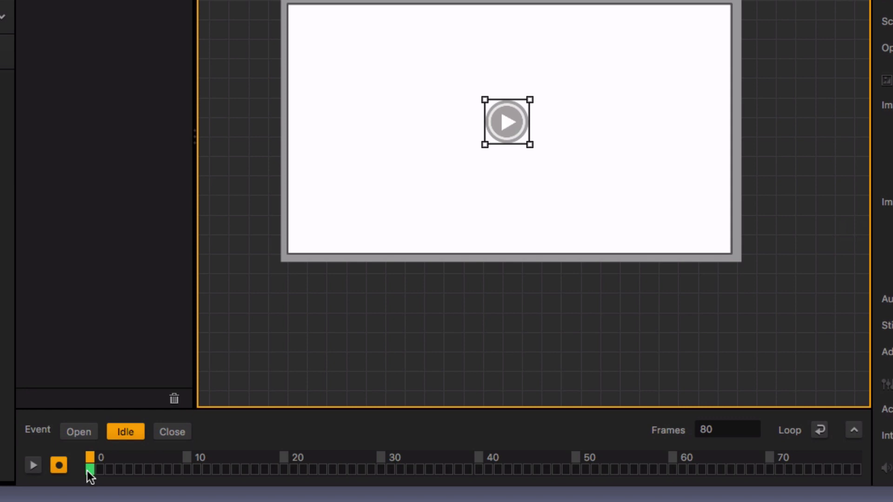
pyautogui.click(853, 431)
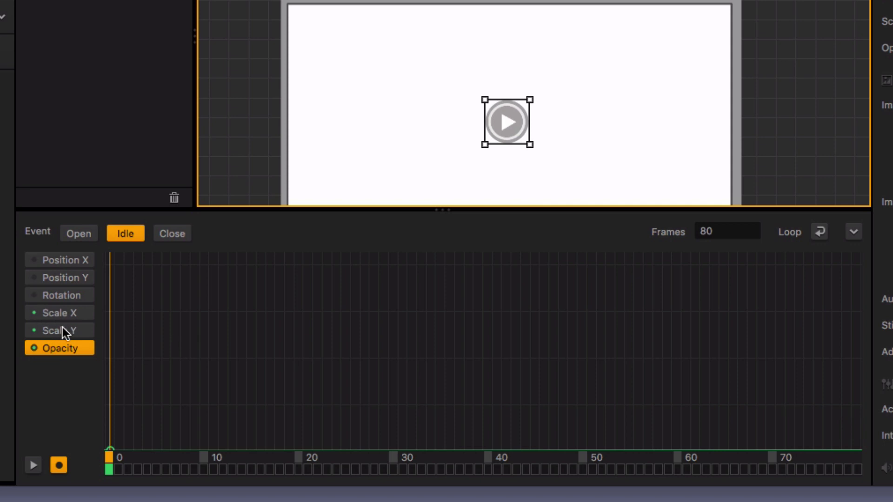
pyautogui.click(854, 232)
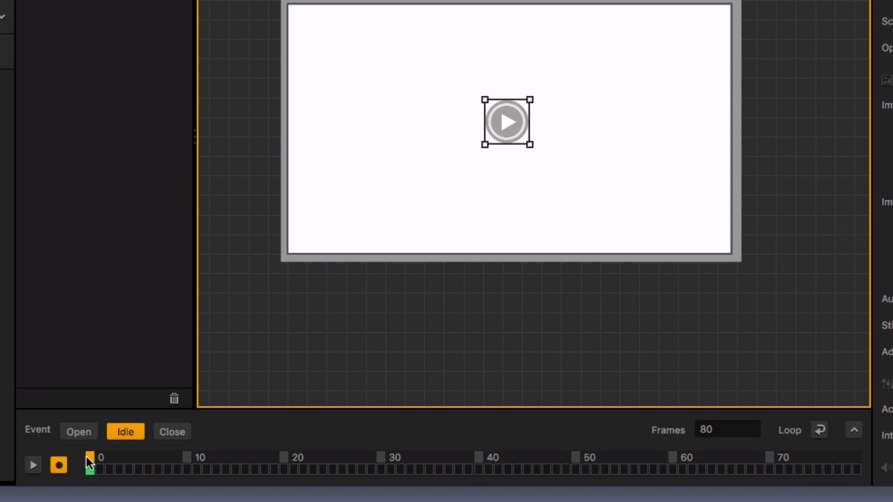
# Step: Keyframe Restart Button's scale at 1 on the last frame of the Idle animation
pyautogui.moveTo(88, 457); pyautogui.dragTo(873, 465)
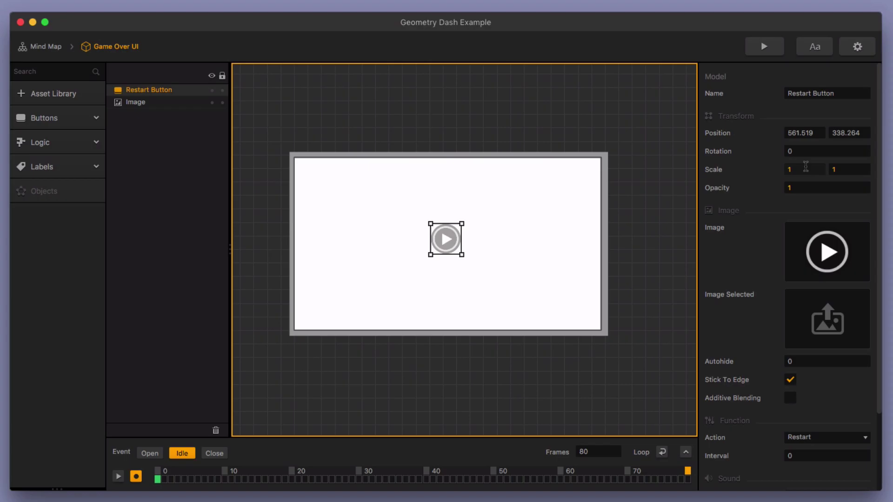
pyautogui.click(806, 168)
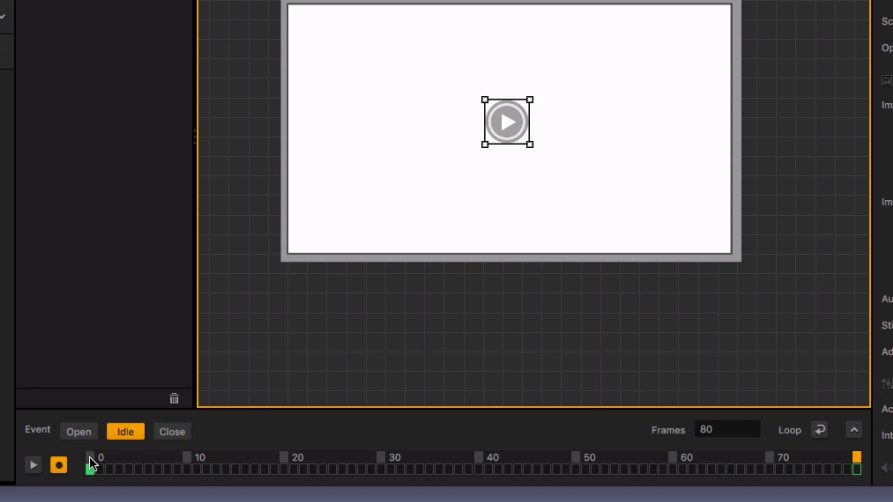
pyautogui.click(90, 457)
pyautogui.click(857, 458)
# Step: Keyframe Restart Button's scale at 1.3 by 1.3 on frame 40 of the Idle animation
pyautogui.click(479, 458)
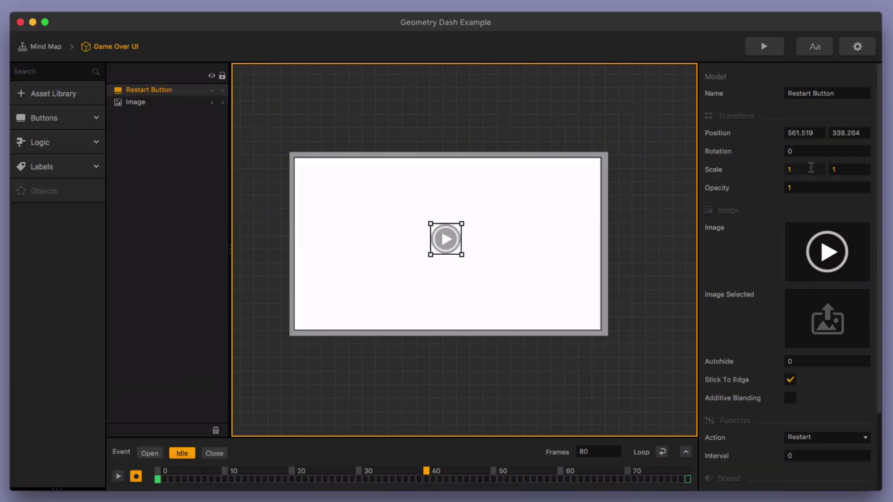
pyautogui.click(812, 169)
pyautogui.write('.3')
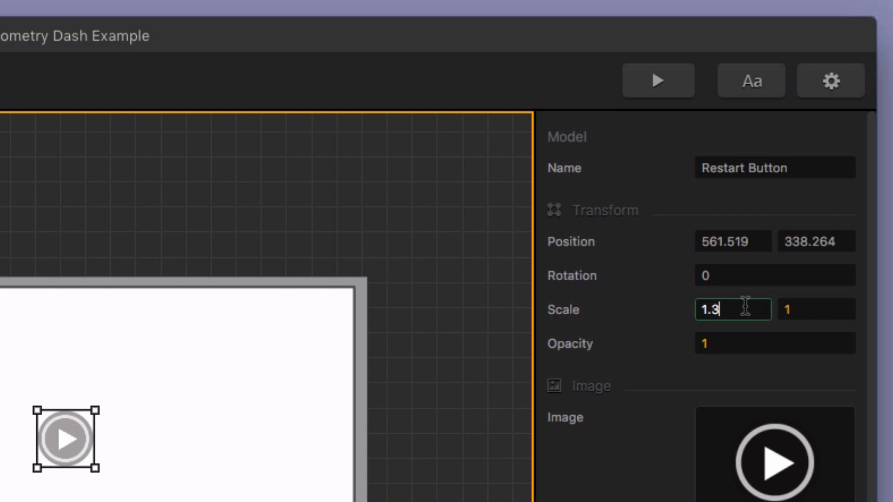
pyautogui.press('Tab')
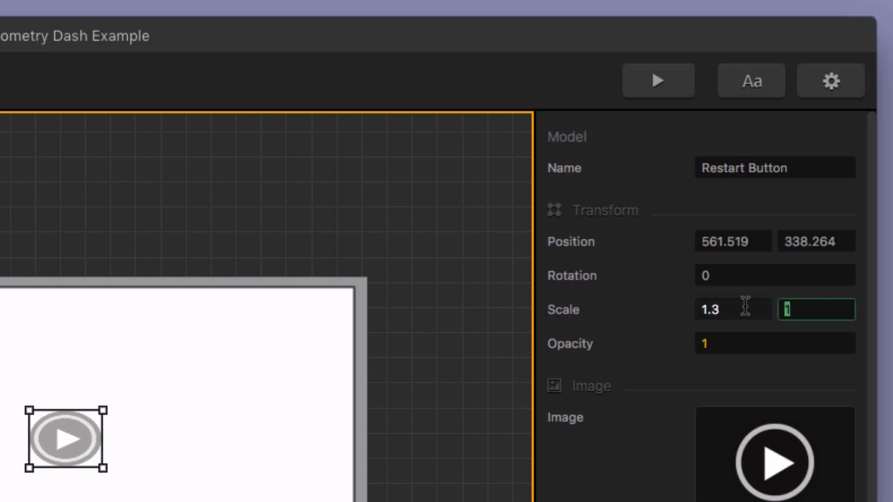
pyautogui.write('1.3')
pyautogui.press('Return')
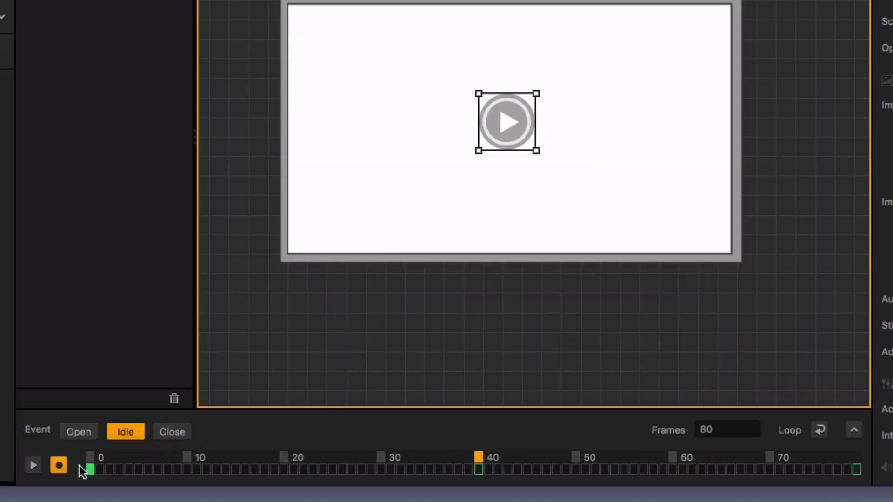
# Step: Enable looping for the Idle animation, preview Restart Button's pulsing and stop recording
pyautogui.click(91, 459)
pyautogui.moveTo(91, 460); pyautogui.dragTo(860, 479)
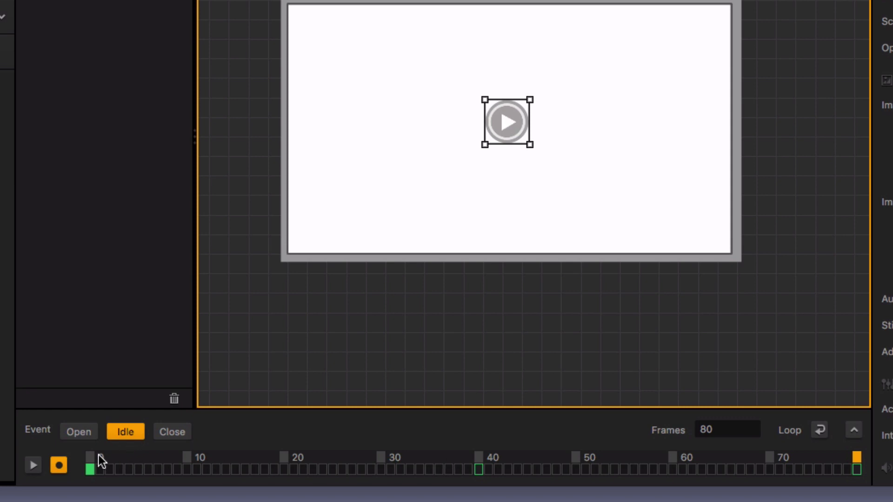
pyautogui.moveTo(98, 456); pyautogui.dragTo(382, 458)
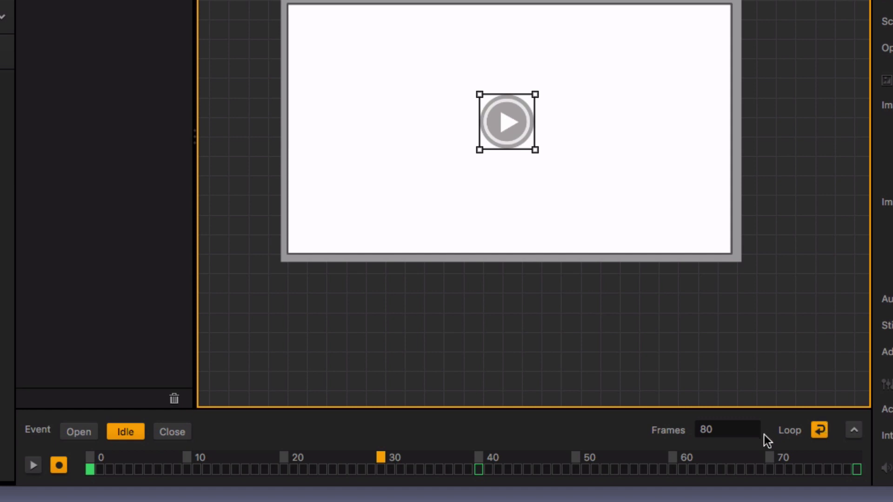
pyautogui.click(34, 466)
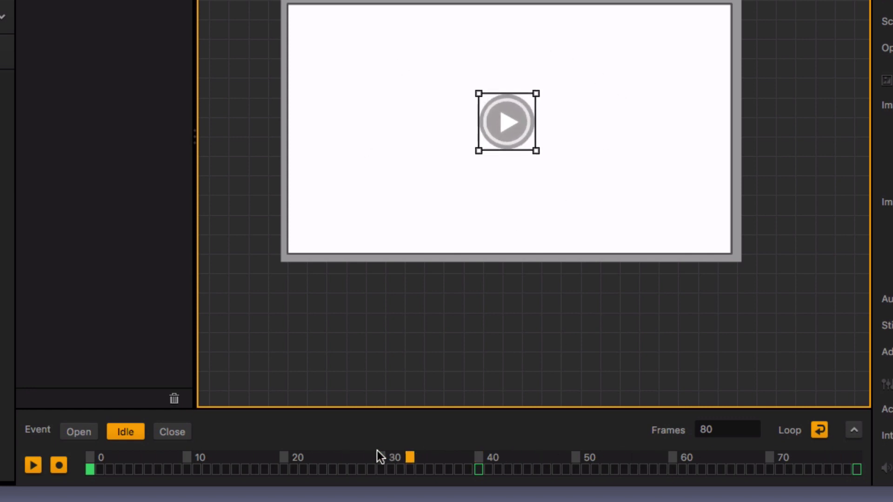
pyautogui.click(36, 466)
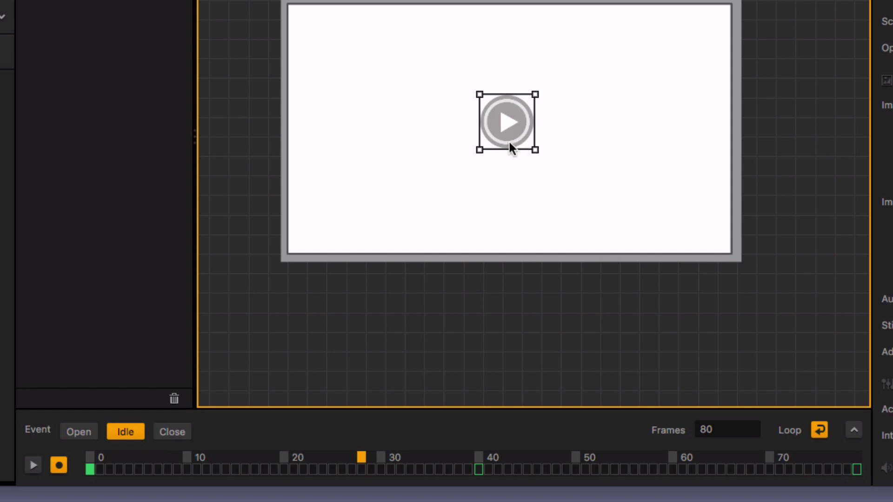
pyautogui.click(58, 465)
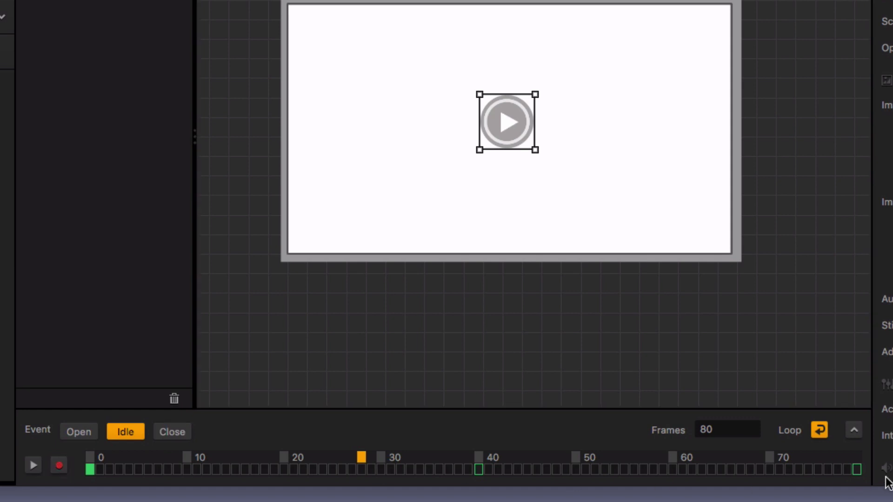
# Step: Inspect Restart Button's keyframes on frame 40 and on the last frame of the Idle animation
pyautogui.click(718, 430)
pyautogui.click(858, 471)
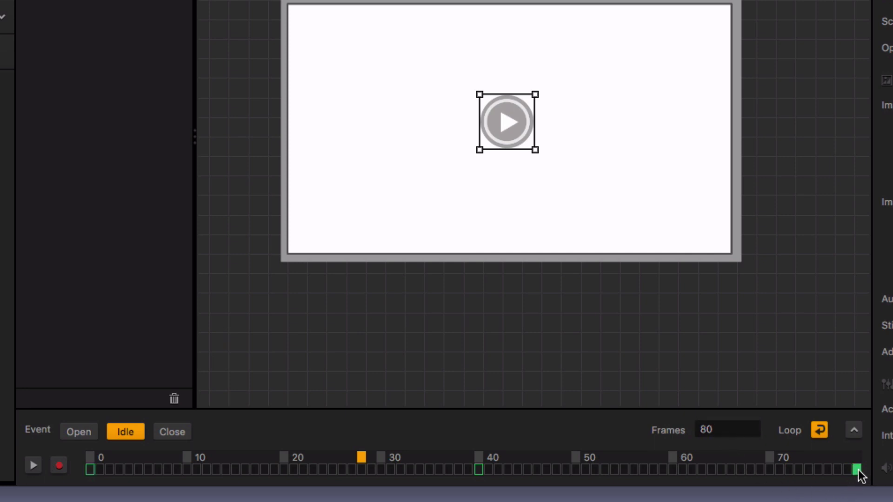
pyautogui.click(478, 471)
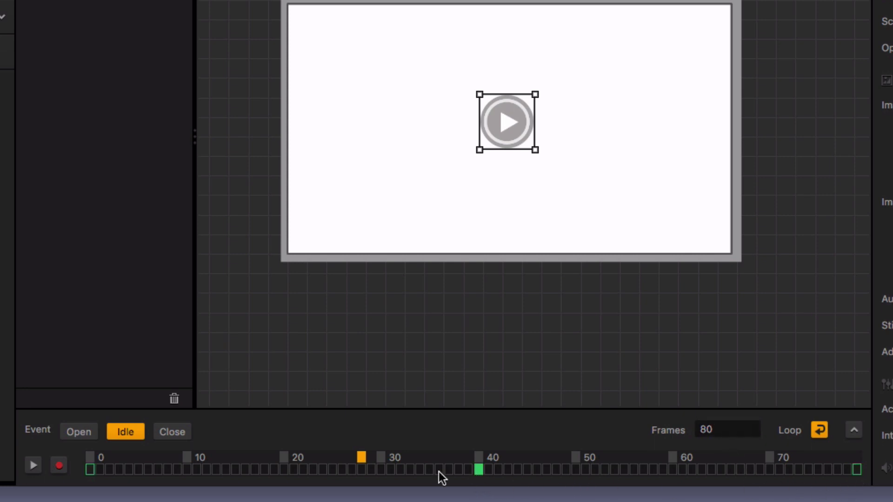
pyautogui.click(858, 471)
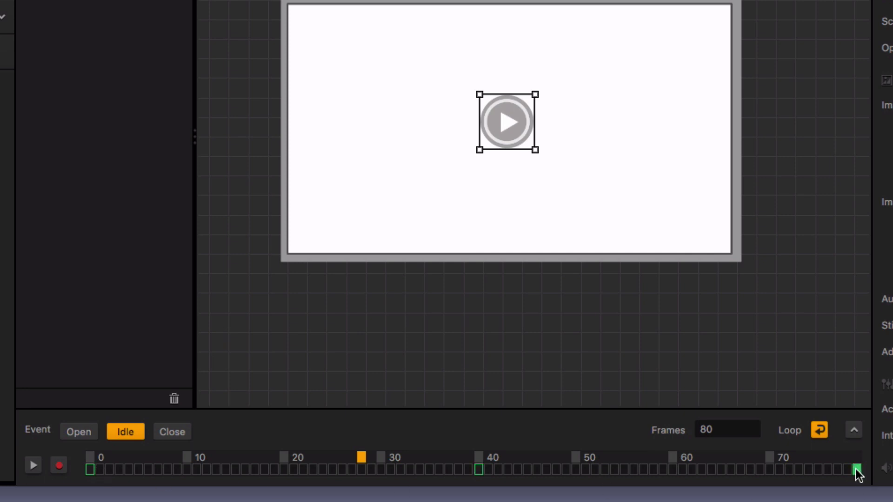